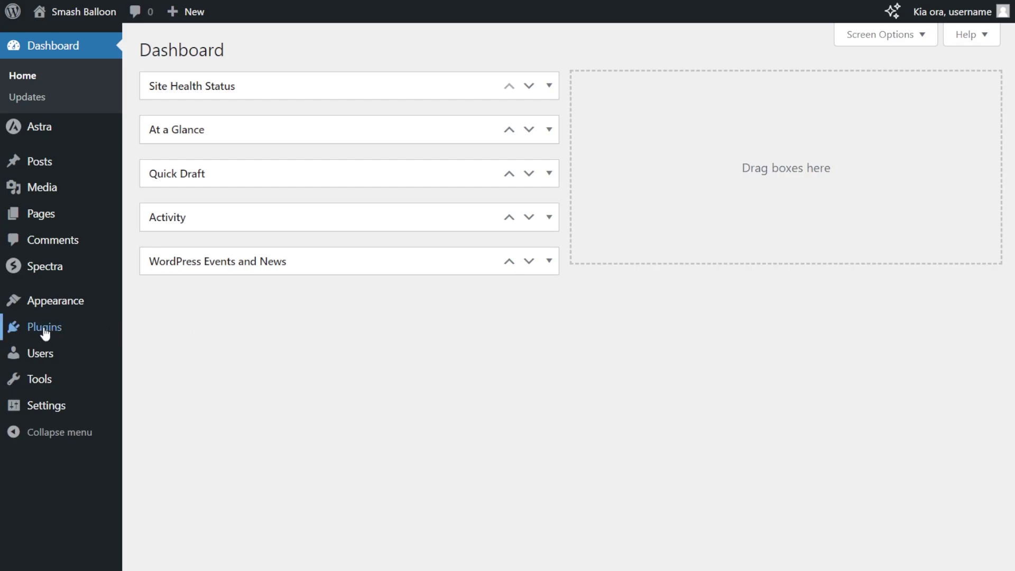
- Search the plugin directory for 'Smash Balloon' and install Smash Balloon Social Photo Feed
mouse_move(53, 331)
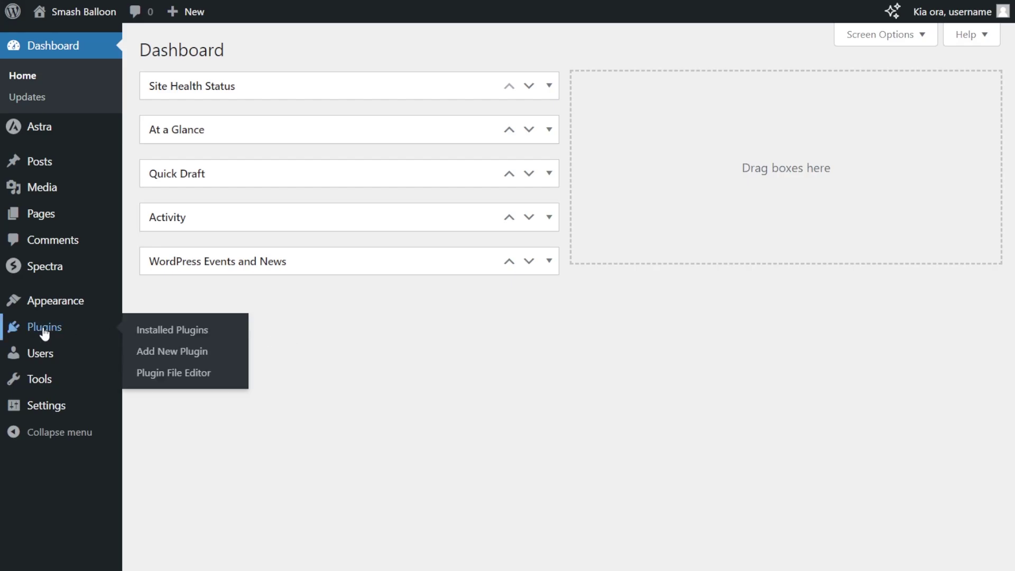
left_click(162, 355)
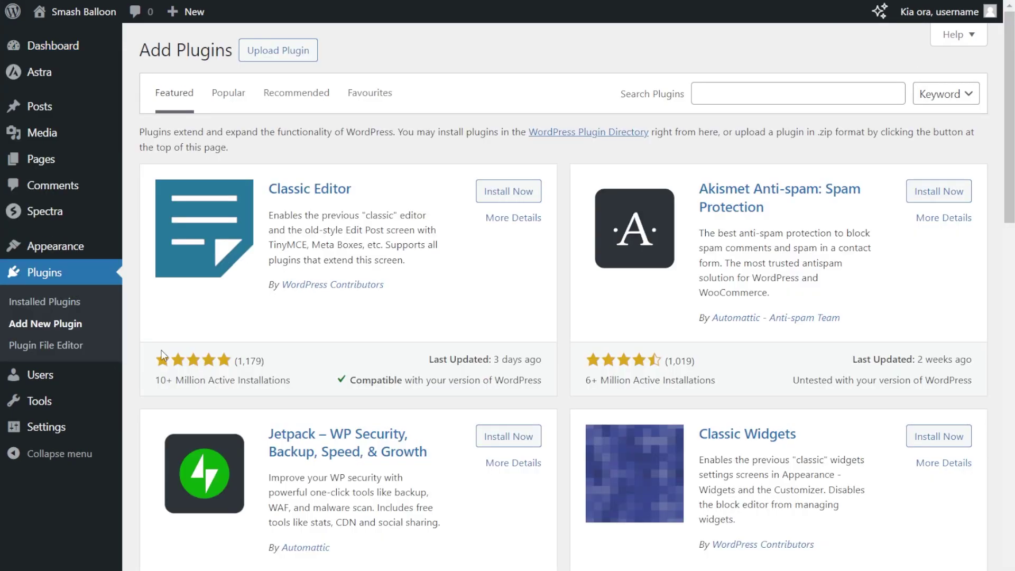
left_click(717, 100)
type("Smash Balloon")
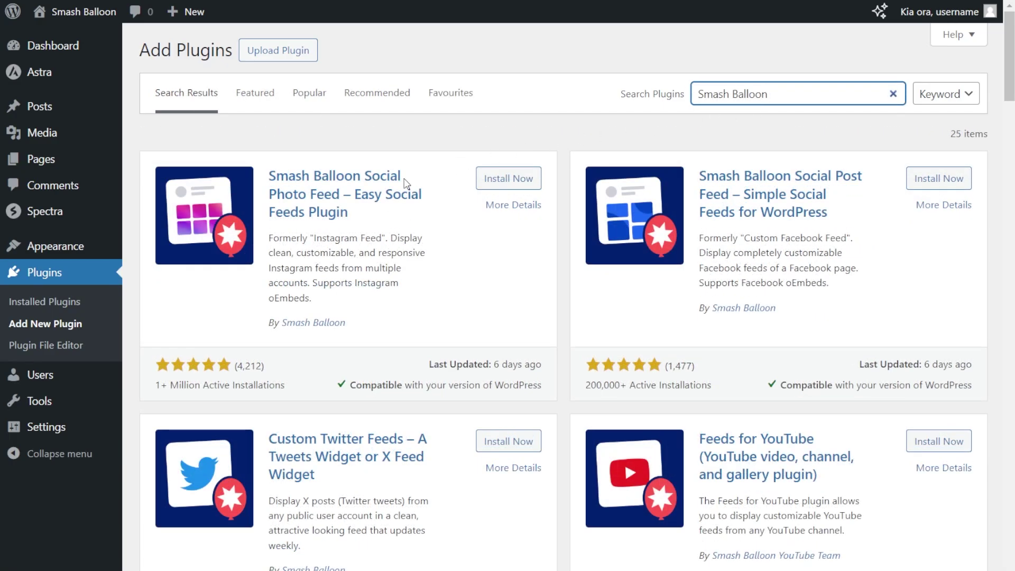
left_click(496, 178)
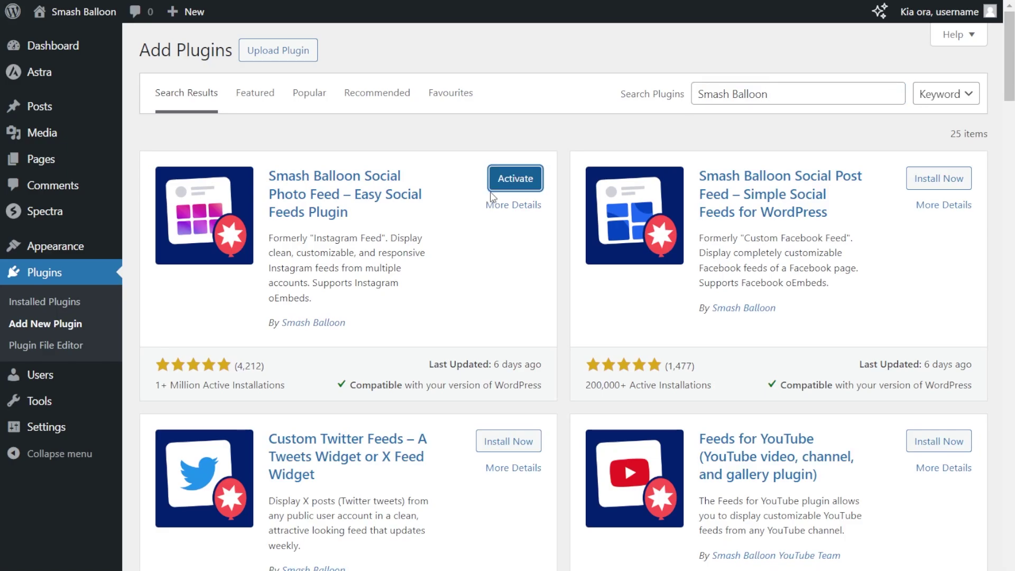
- Activate the Smash Balloon plugin and launch its setup wizard
left_click(520, 187)
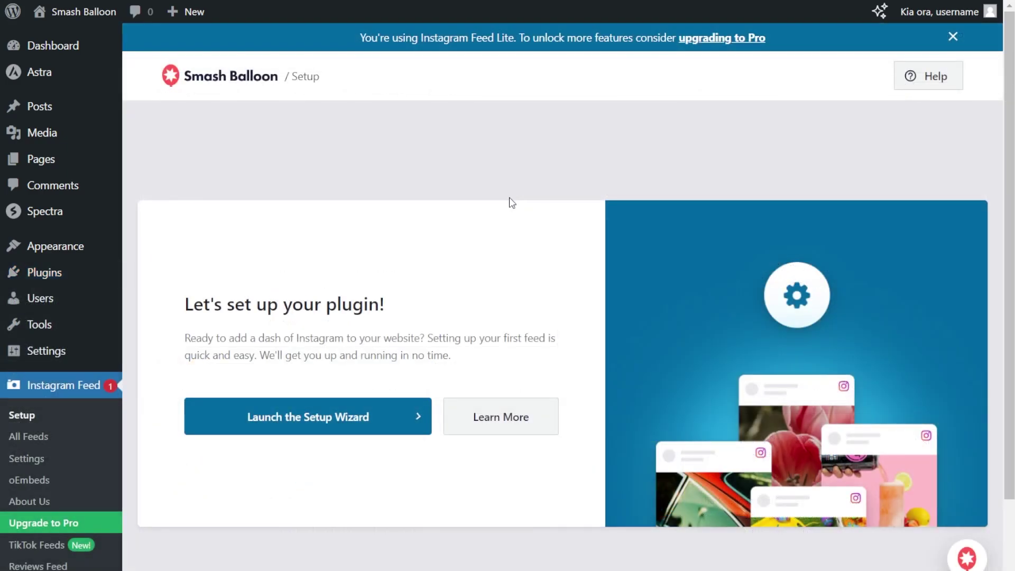
scroll(487, 251, "down", 2)
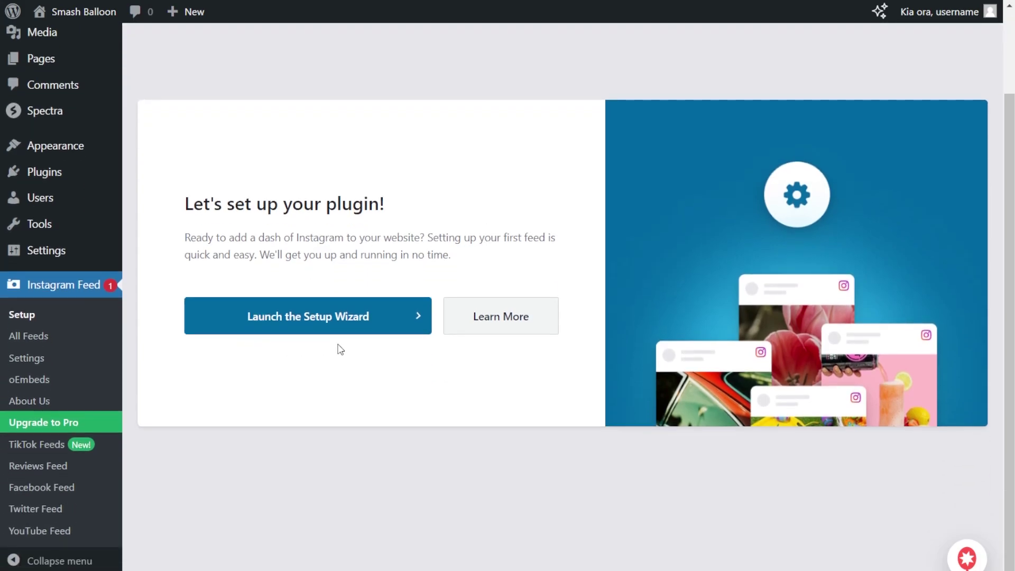
left_click(306, 322)
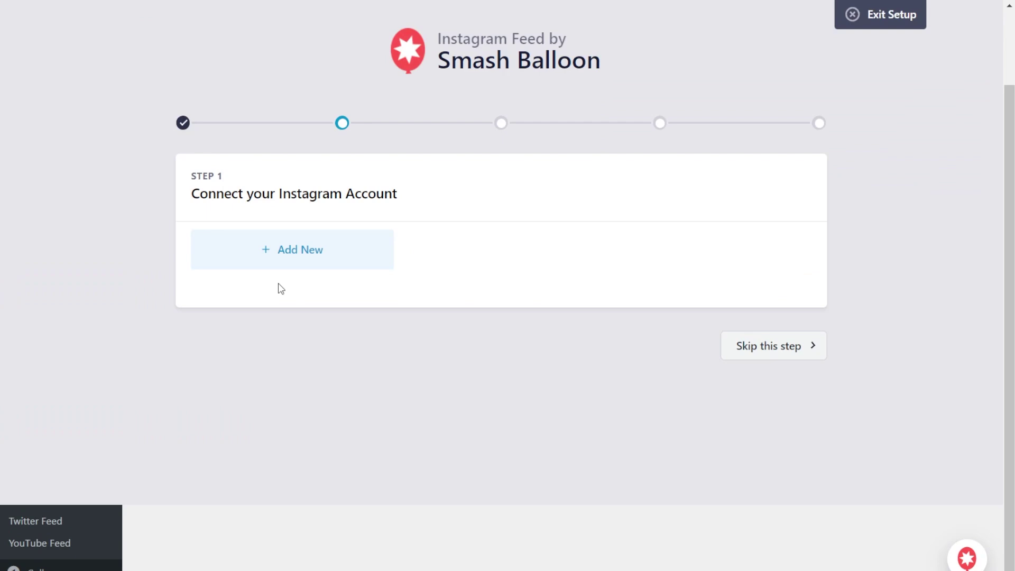
- Add a Basic Instagram account source, confirming this site is your own domain
left_click(284, 267)
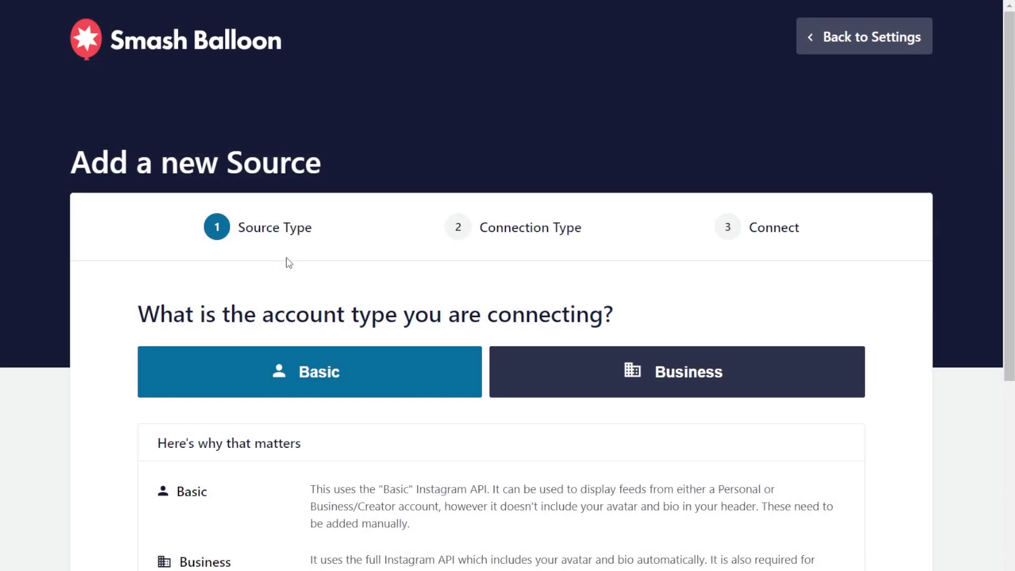
scroll(304, 285, "down", 2)
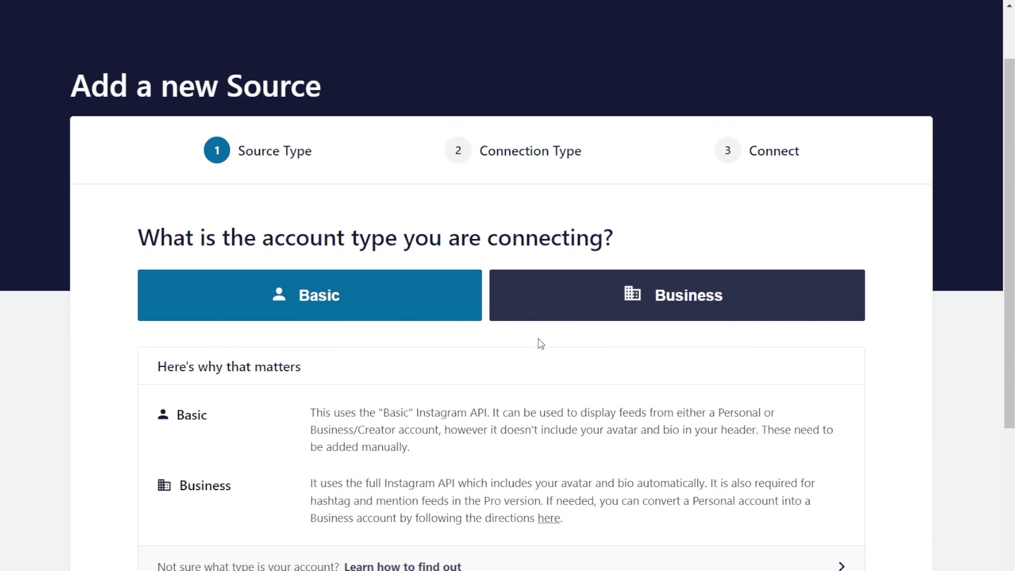
left_click(411, 304)
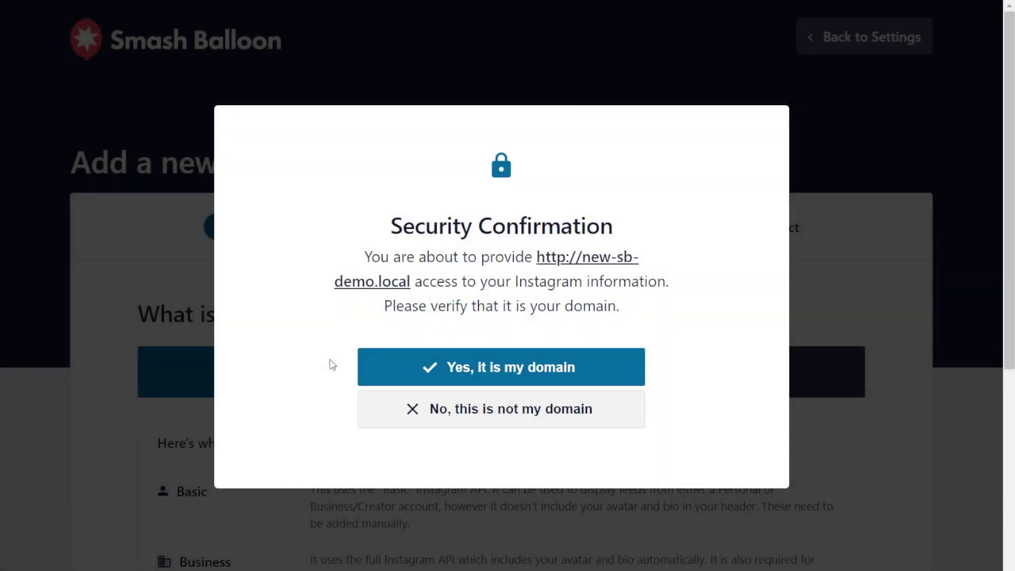
left_click(571, 374)
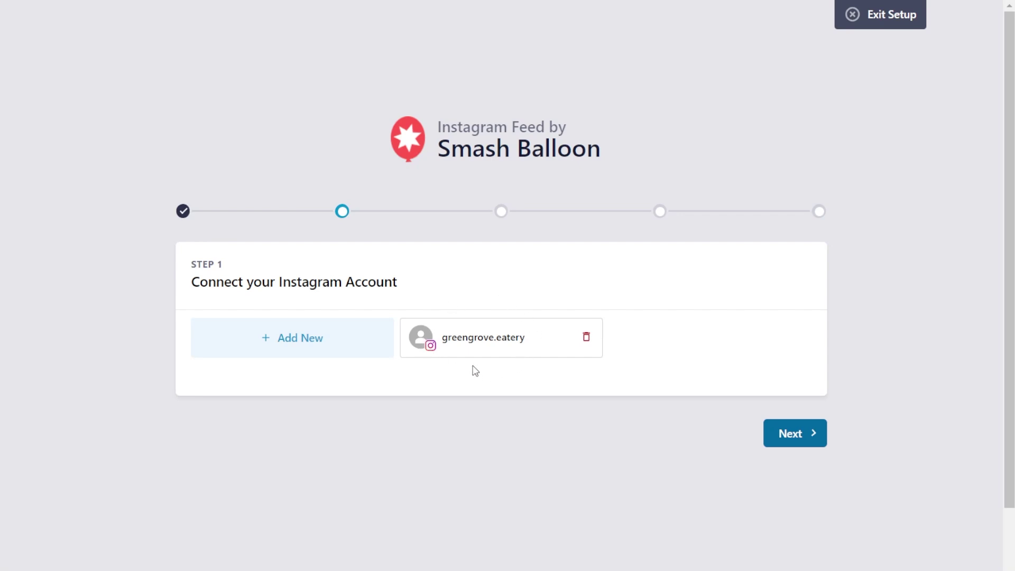
- Continue past the connected account and accept the default feature toggles
left_click(788, 432)
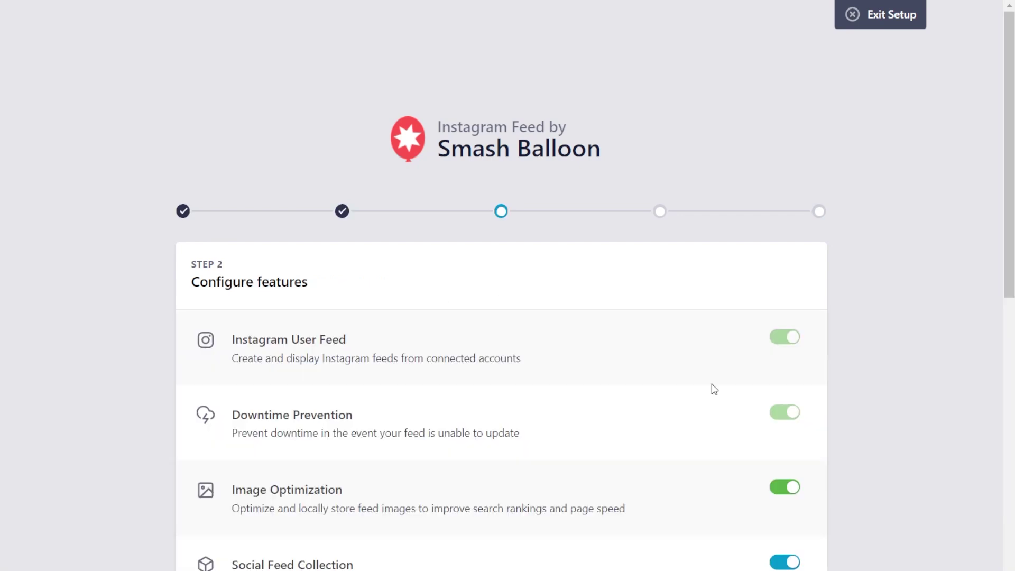
scroll(714, 389, "down", 3)
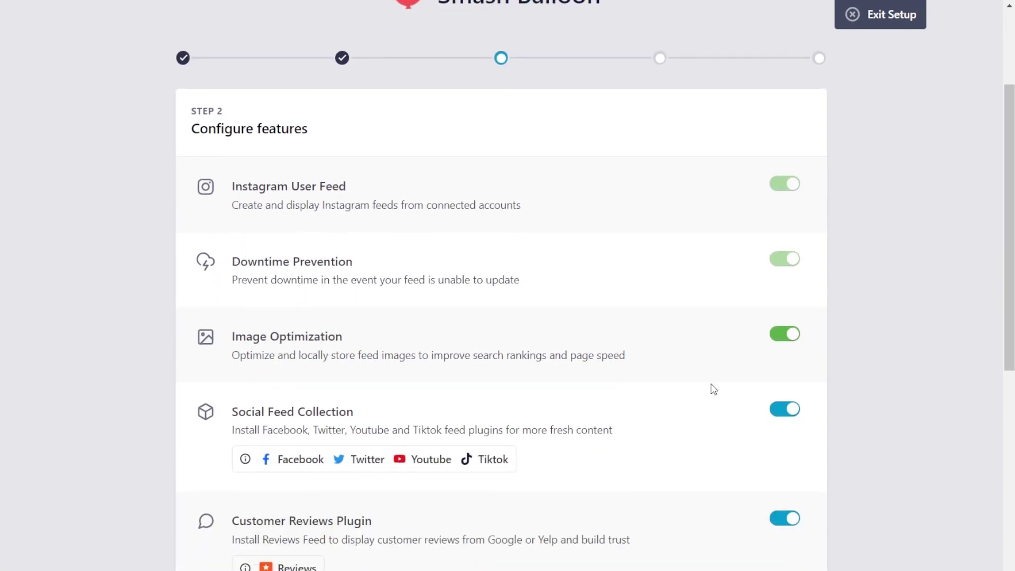
scroll(715, 389, "down", 1)
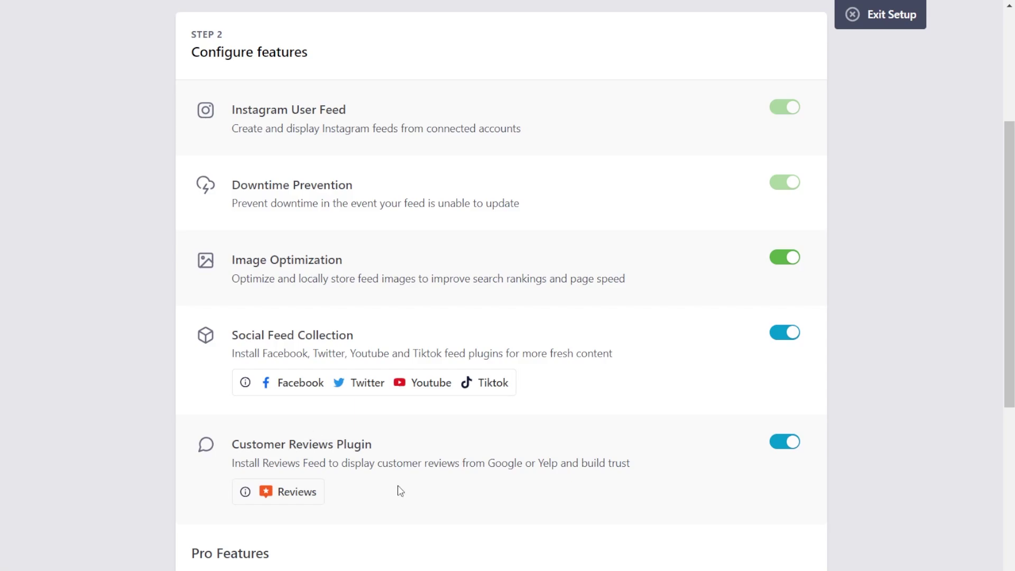
scroll(666, 459, "down", 5)
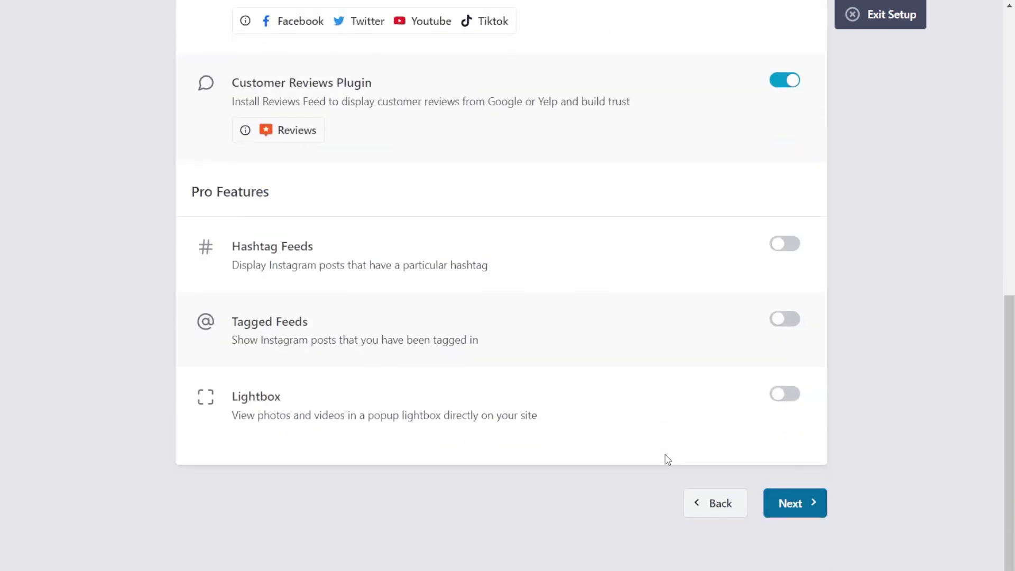
left_click(816, 509)
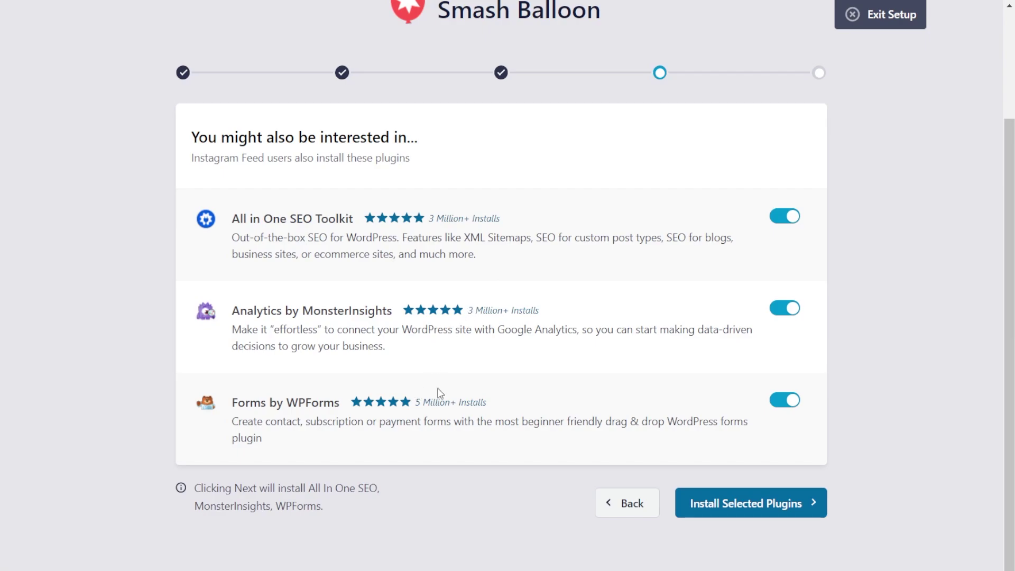
- Install All in One SEO, MonsterInsights and WPForms, then complete setup without upgrading
left_click(752, 515)
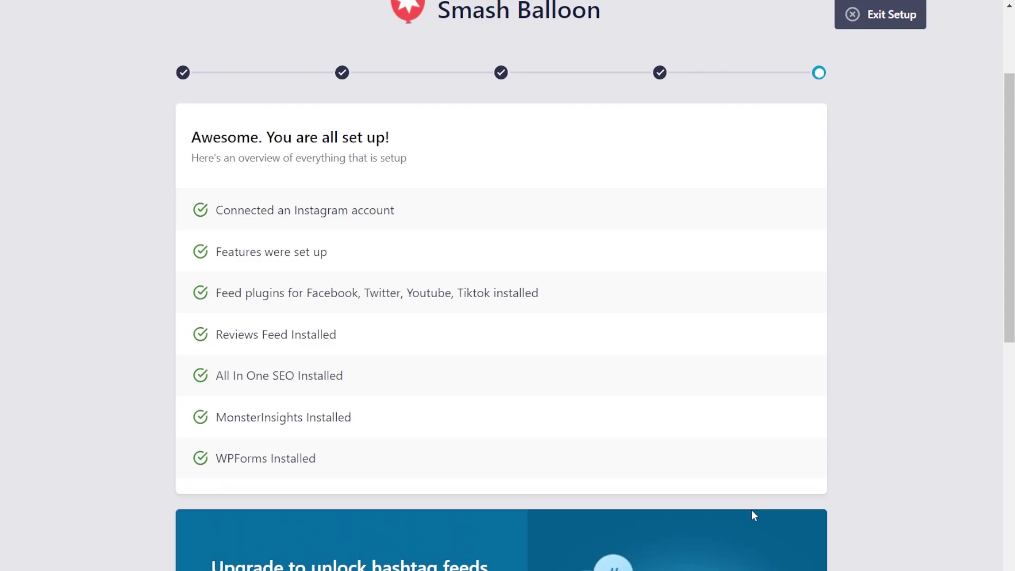
scroll(755, 515, "up", 1)
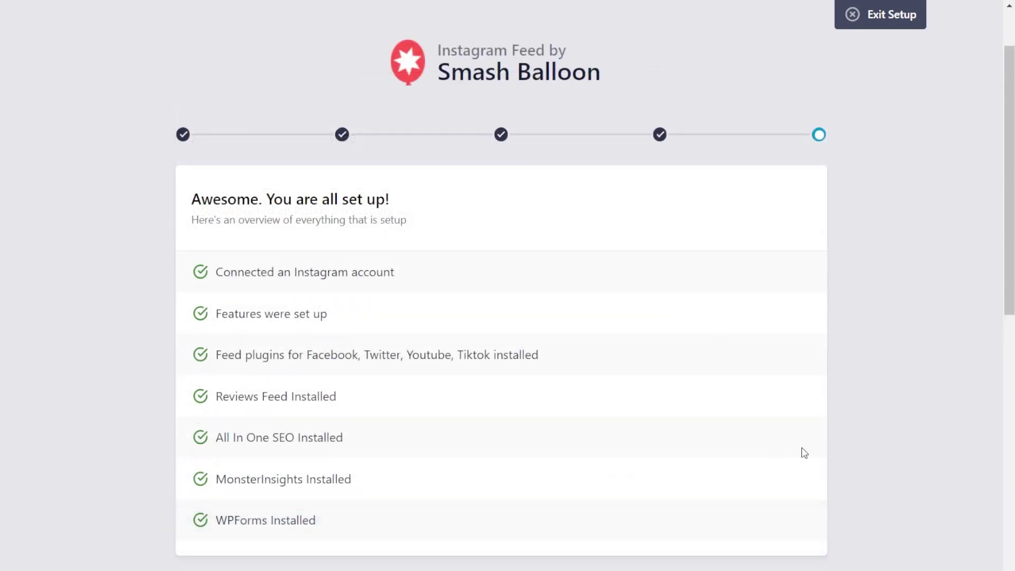
scroll(825, 428, "down", 7)
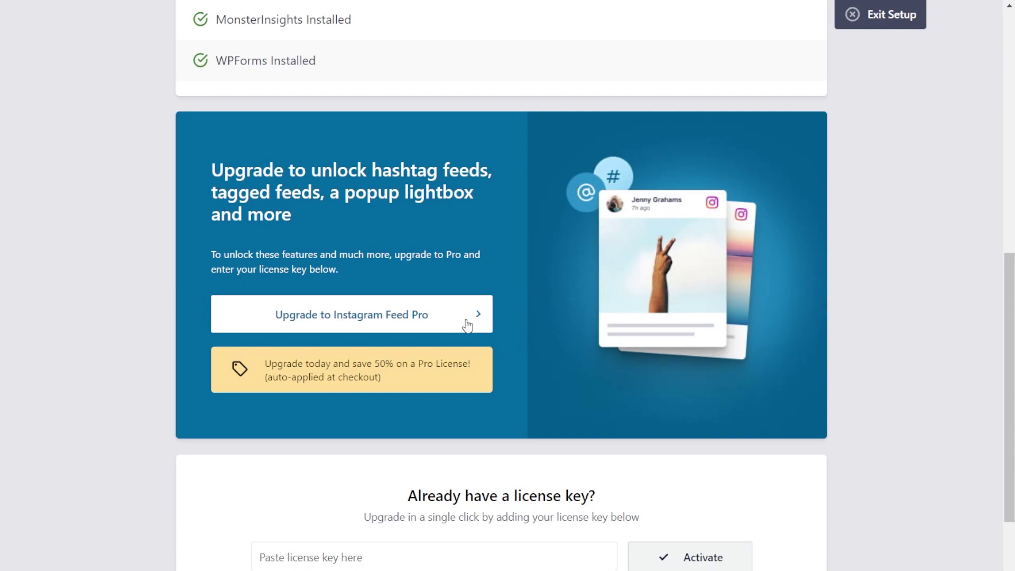
scroll(465, 328, "down", 2)
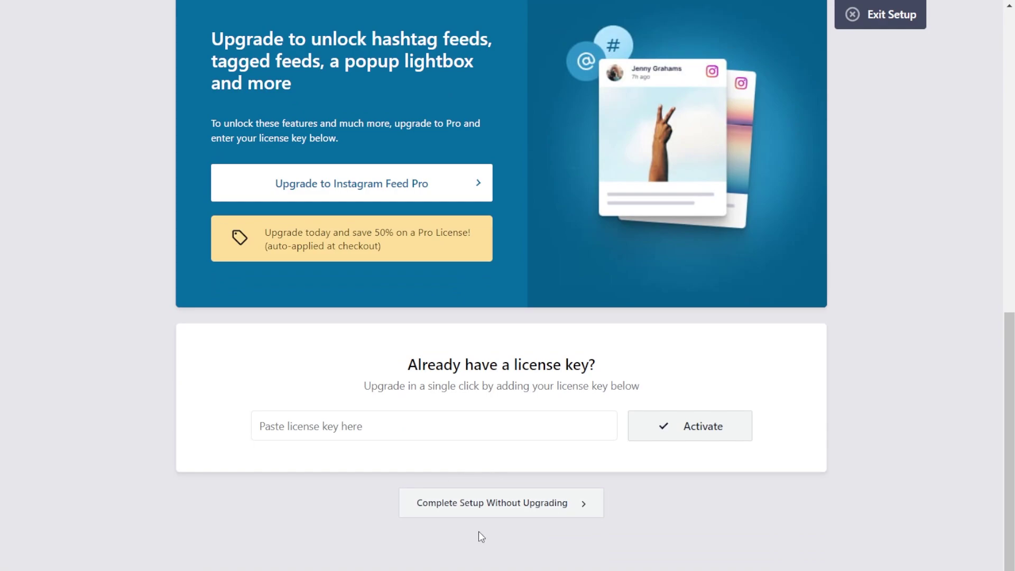
left_click(524, 511)
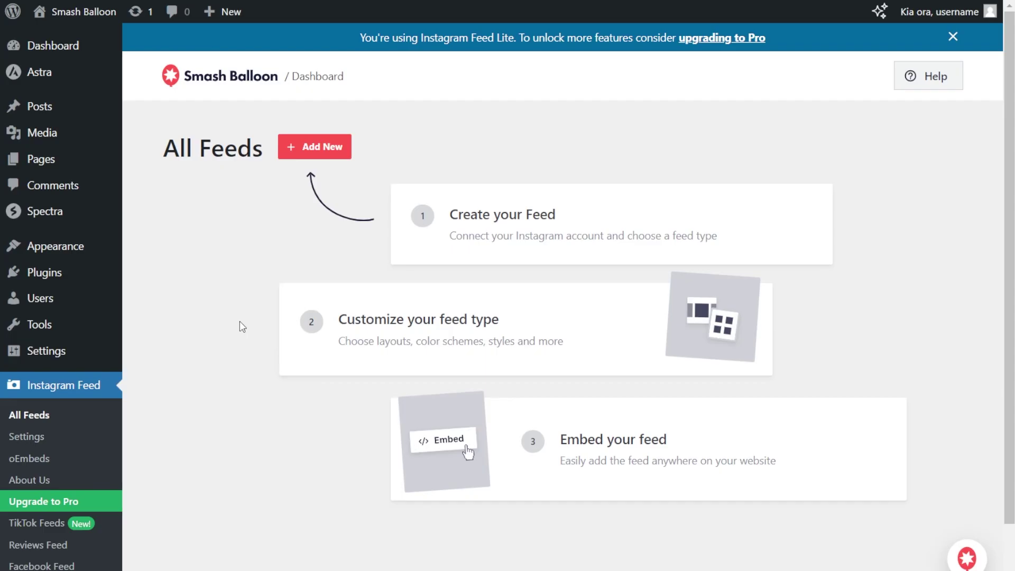
- Create a User Timeline feed sourced from greengrove.eatery and open it in the customizer
left_click(326, 149)
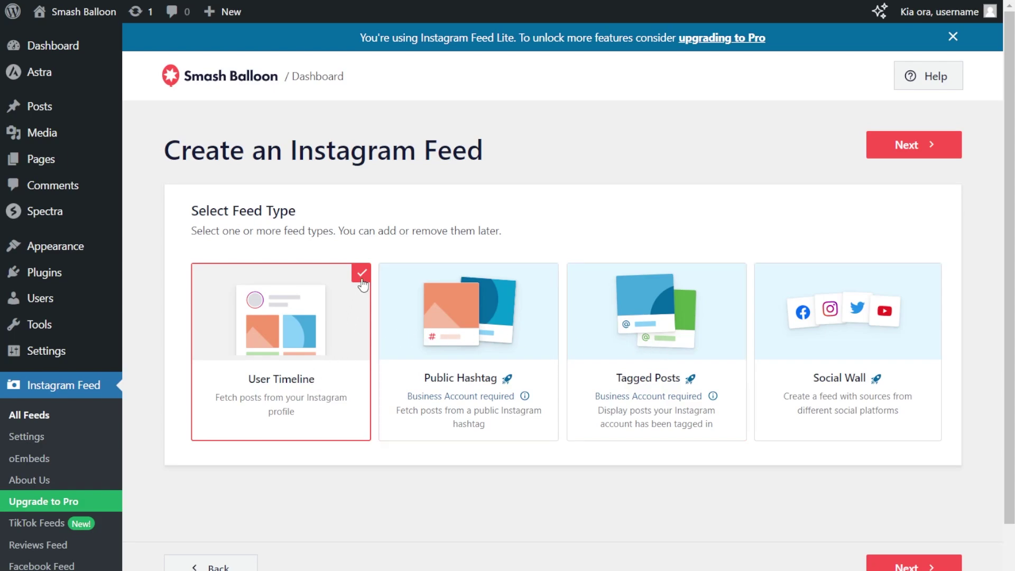
left_click(894, 157)
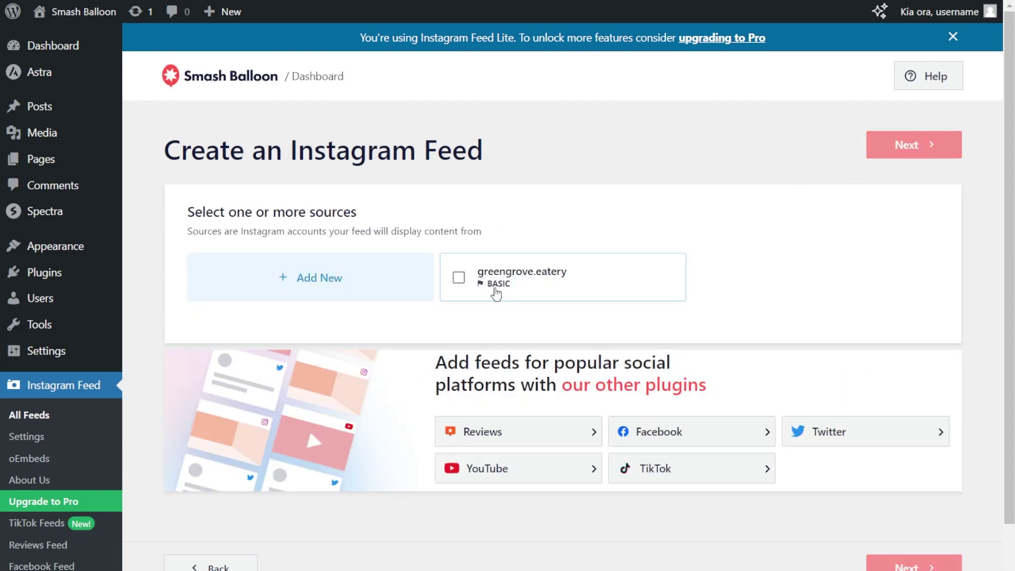
left_click(537, 285)
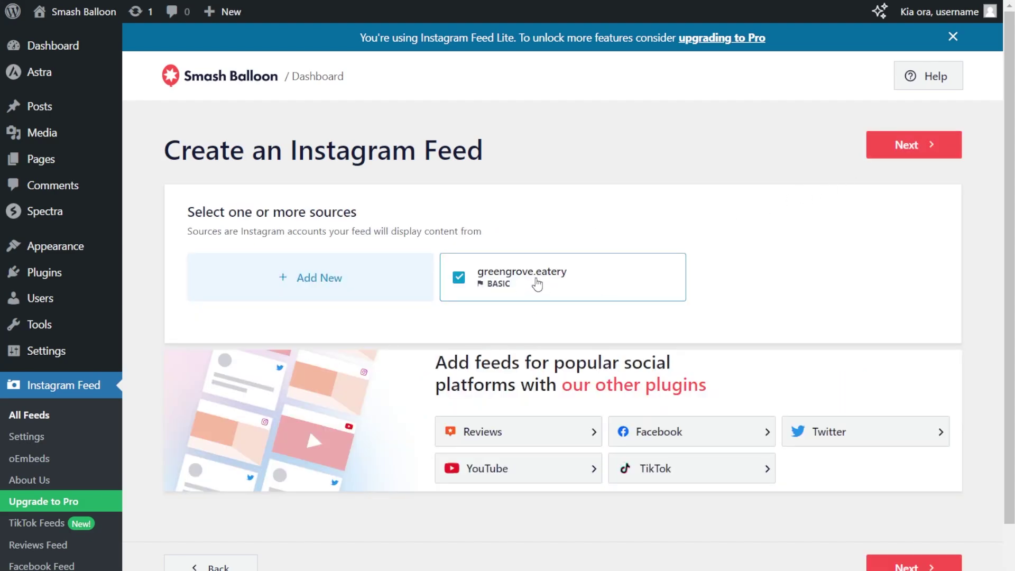
left_click(897, 144)
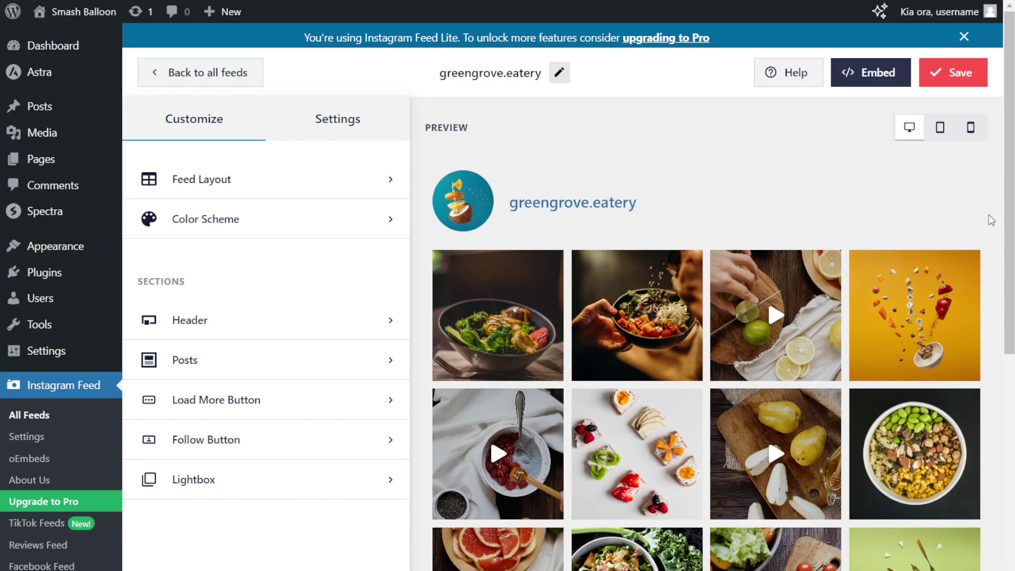
scroll(991, 221, "down", 3)
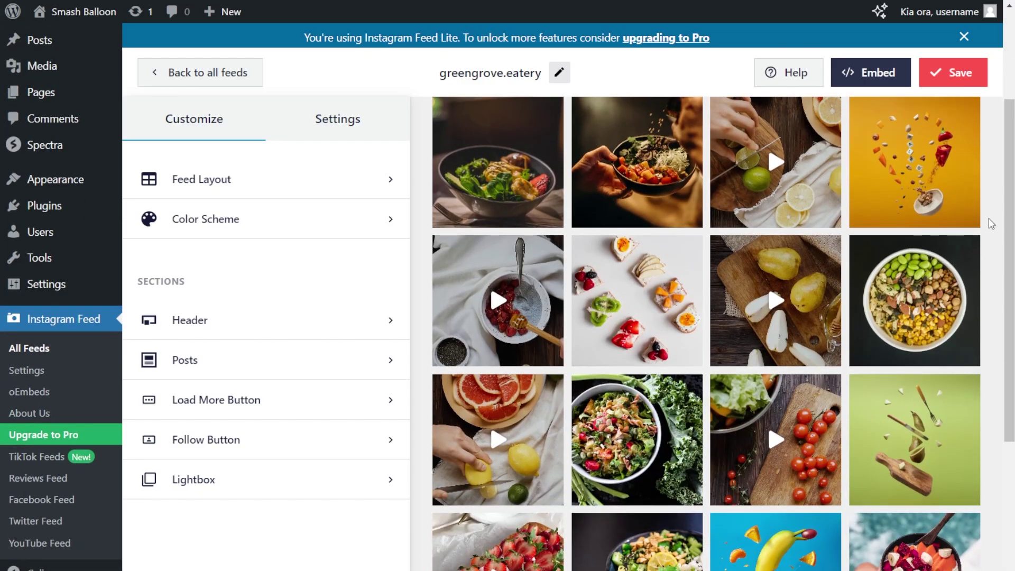
scroll(991, 224, "up", 3)
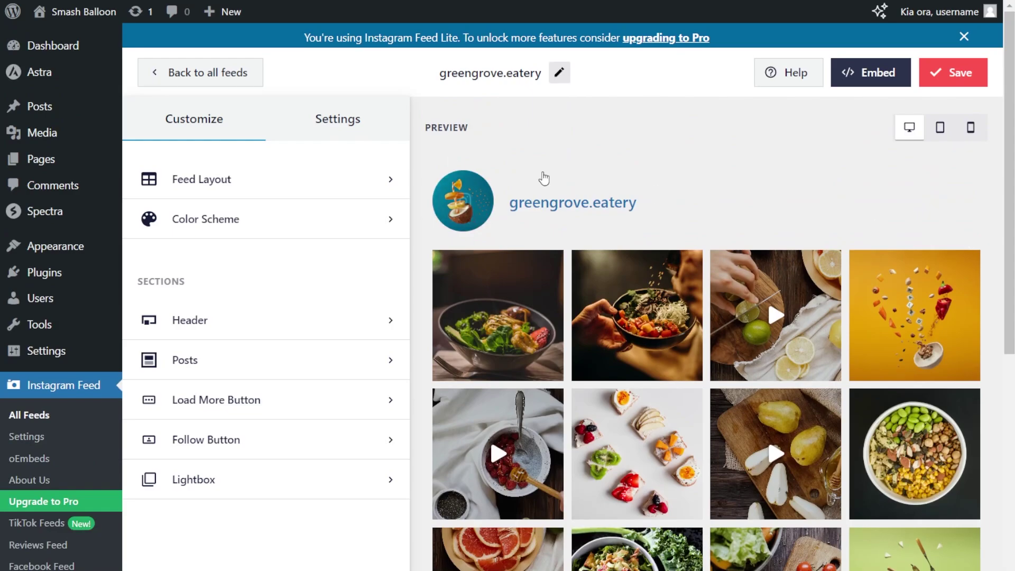
- Keep the Grid feed layout and set the desktop number of posts to 9
left_click(218, 185)
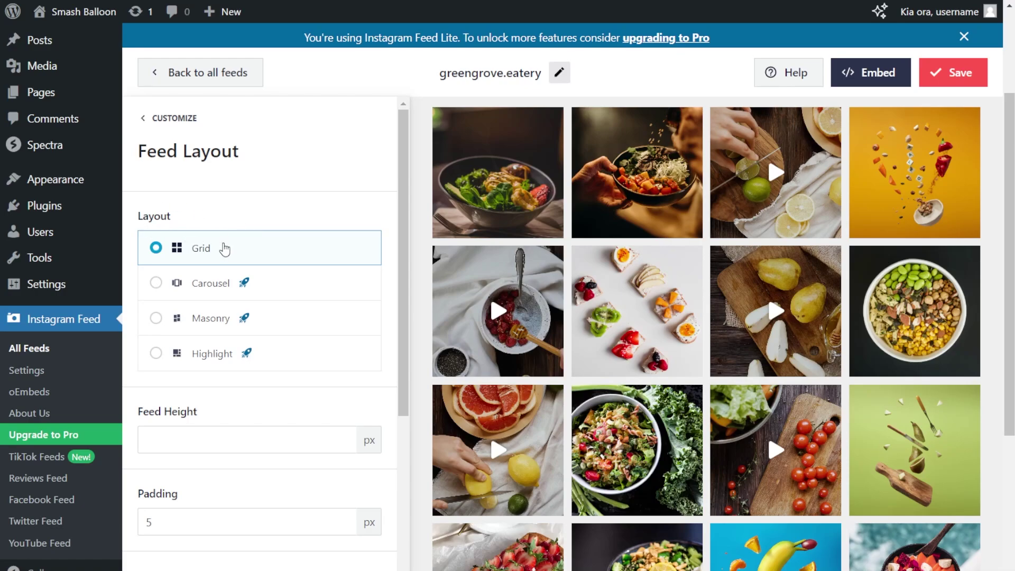
left_click(225, 248)
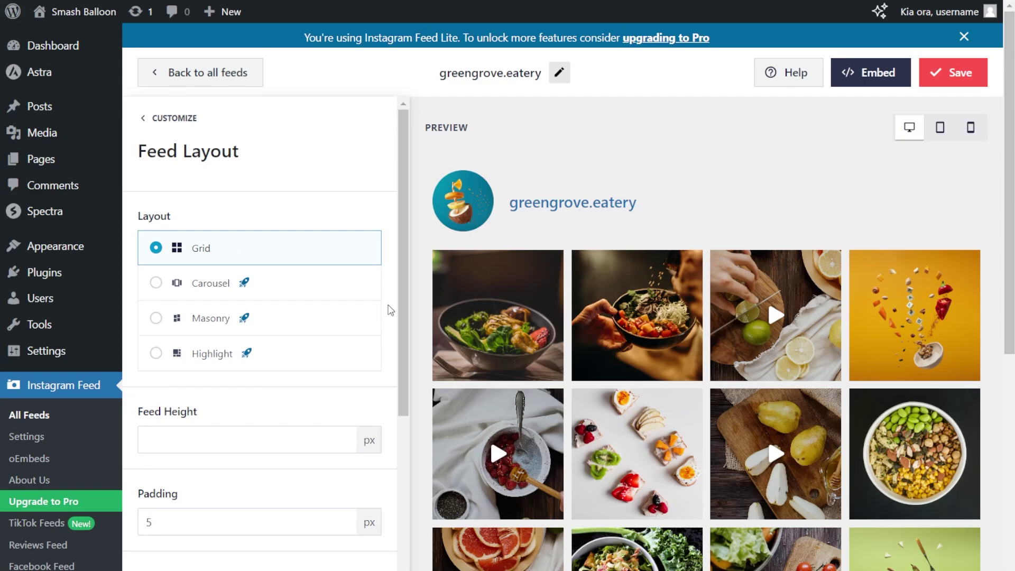
scroll(390, 310, "down", 5)
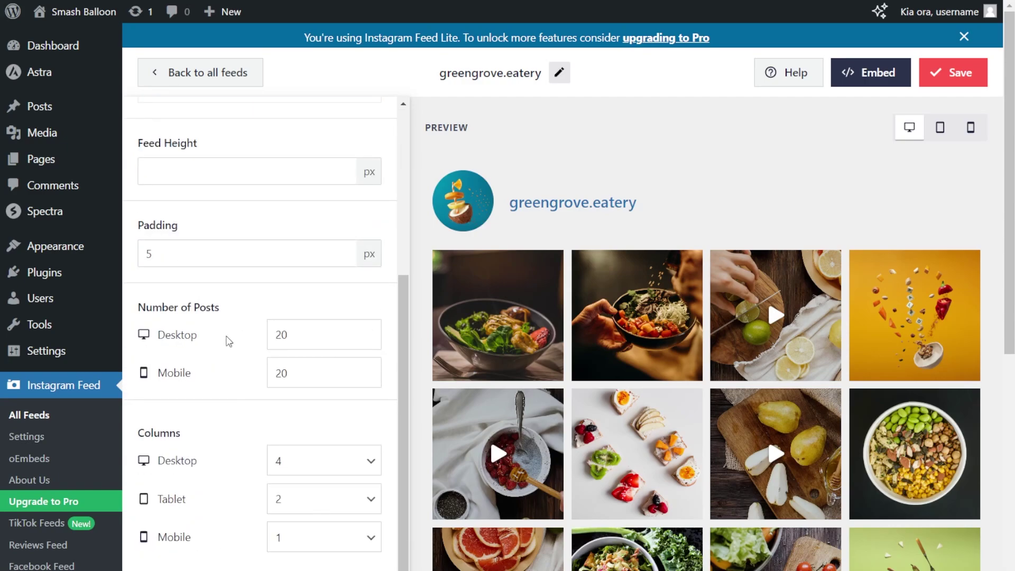
scroll(474, 370, "down", 6)
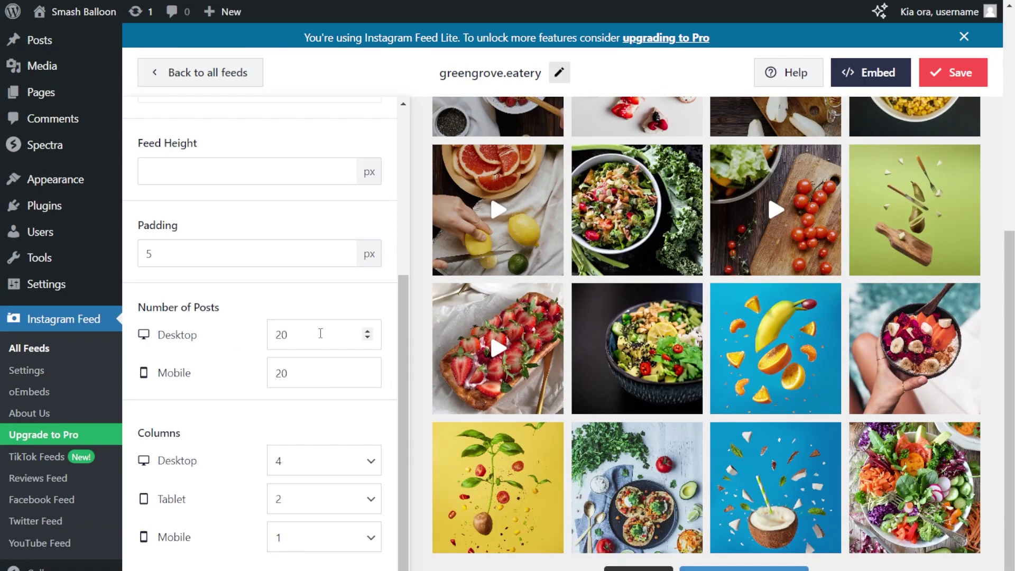
left_click_drag(304, 338, 260, 351)
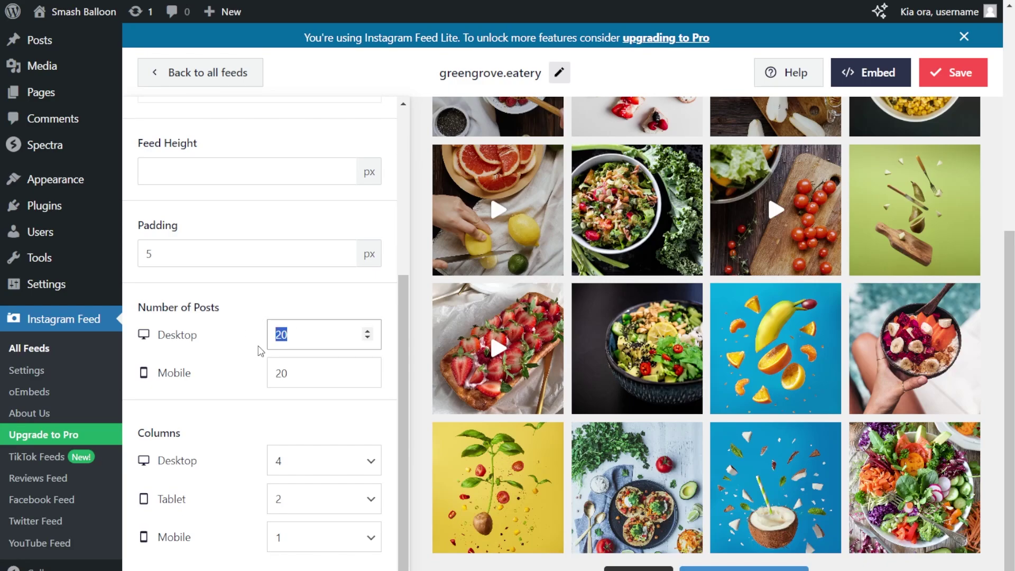
type("9")
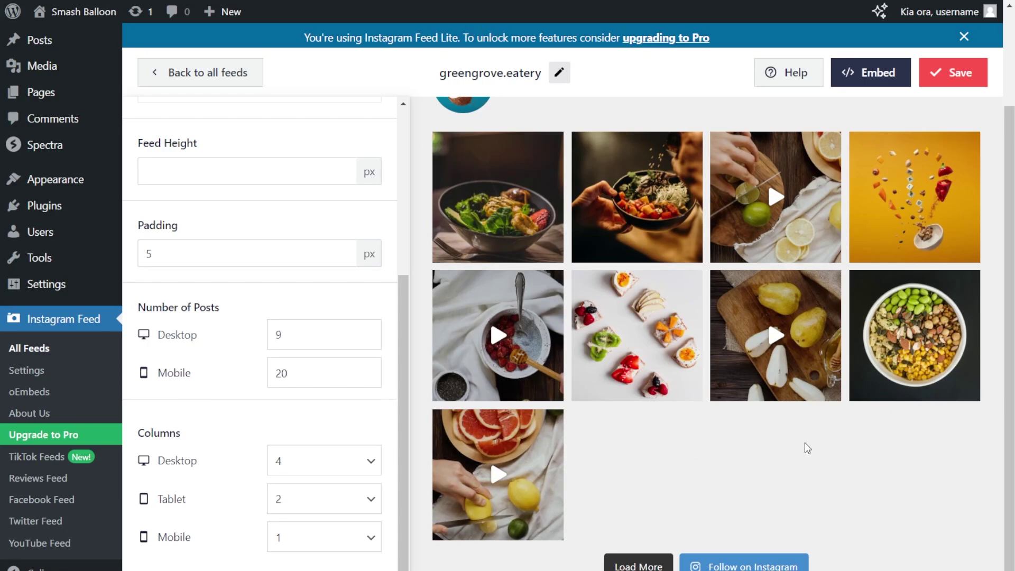
- Set the desktop grid to 3 columns and save the feed
left_click(377, 463)
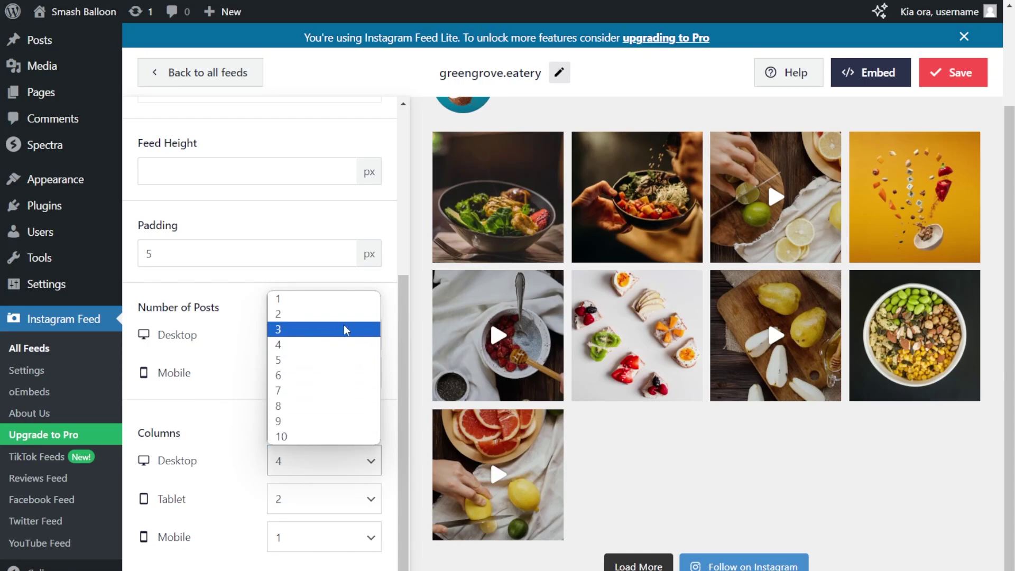
left_click(346, 330)
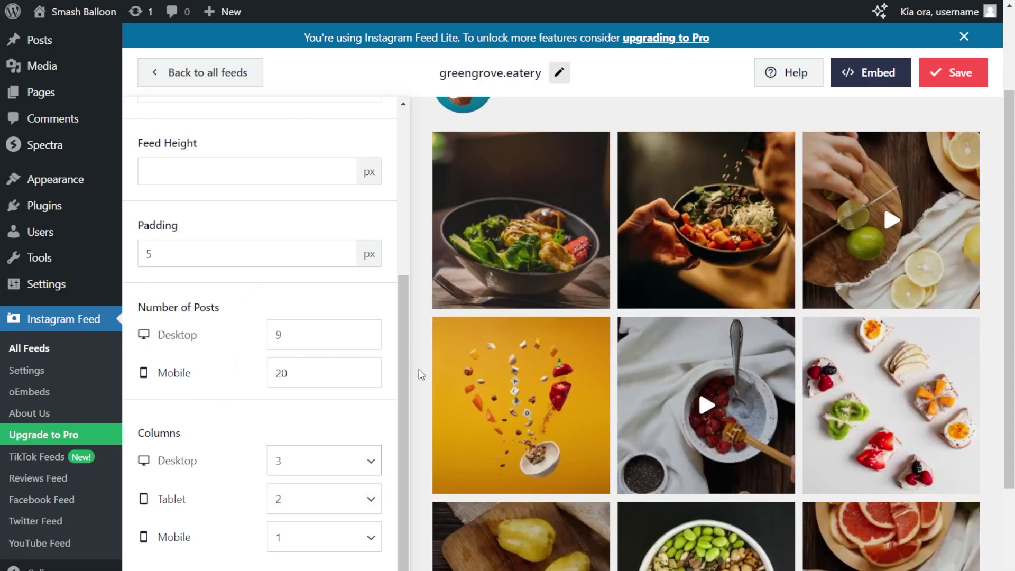
scroll(422, 374, "up", 3)
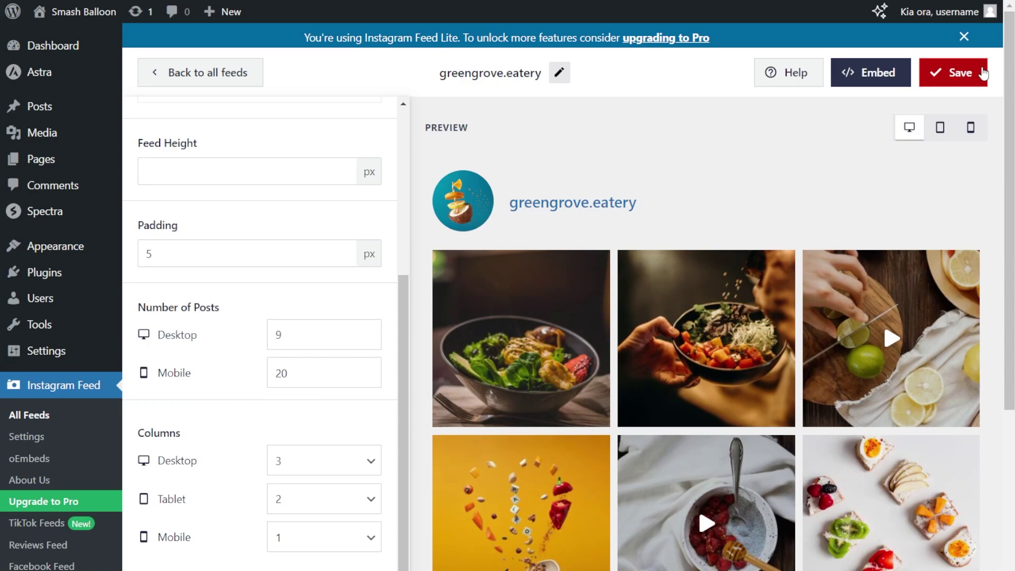
left_click(982, 73)
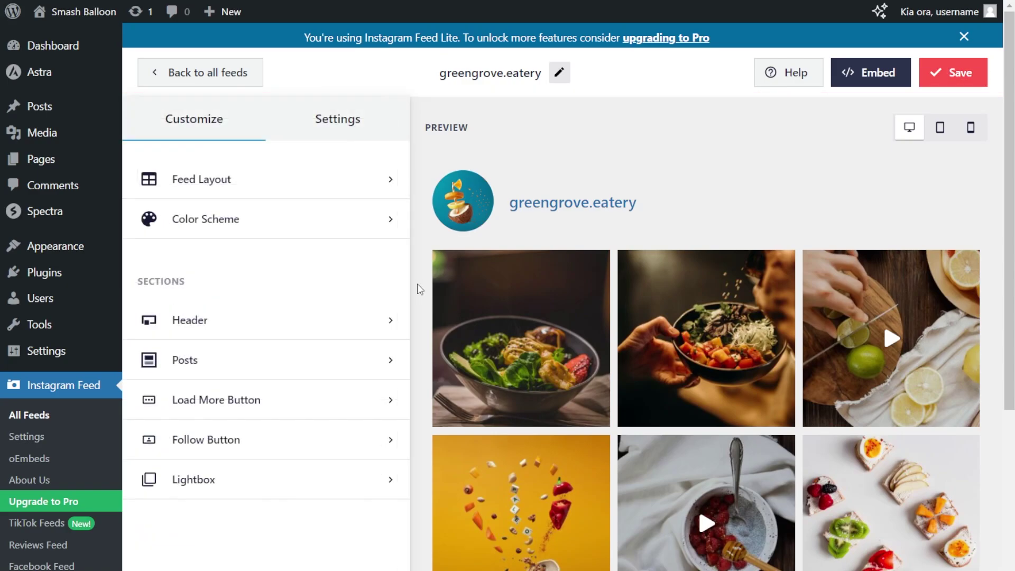
scroll(417, 283, "down", 3)
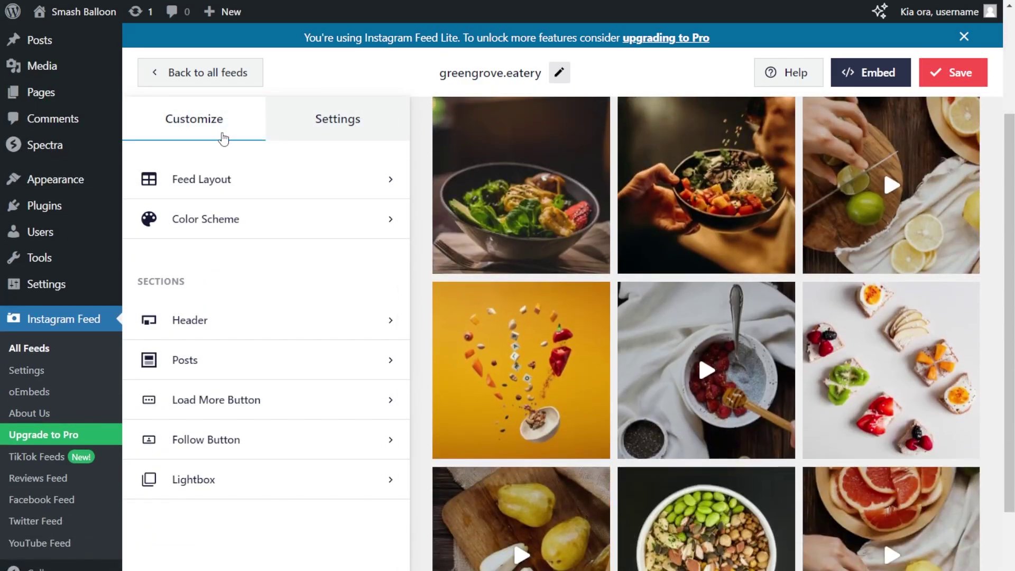
left_click(229, 224)
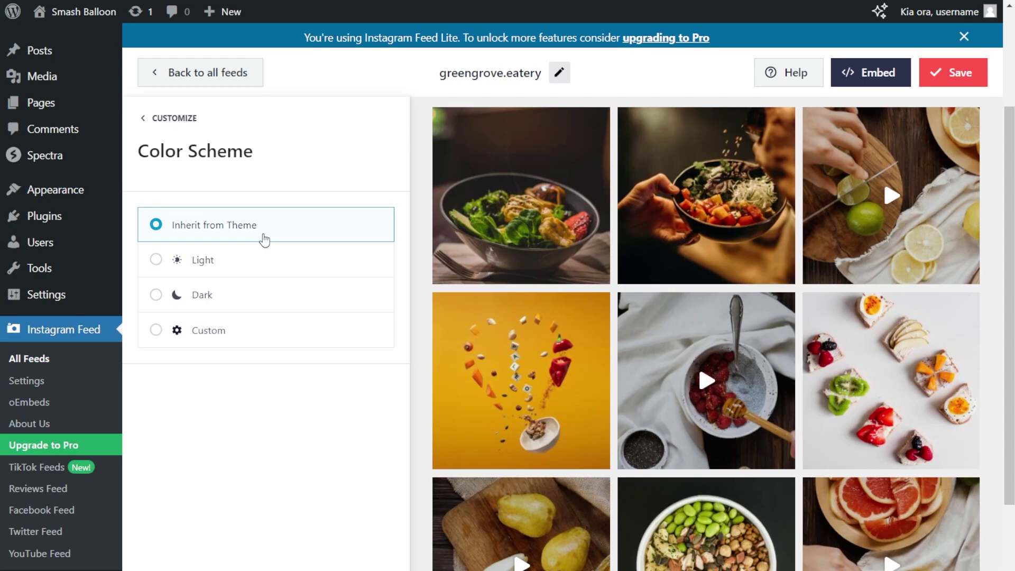
left_click(249, 260)
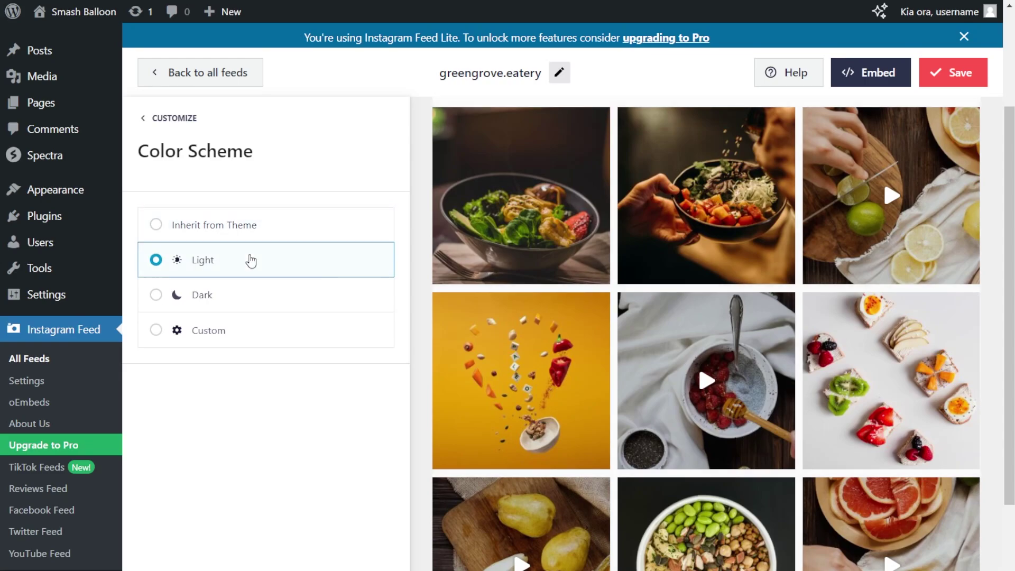
left_click(260, 294)
left_click(259, 333)
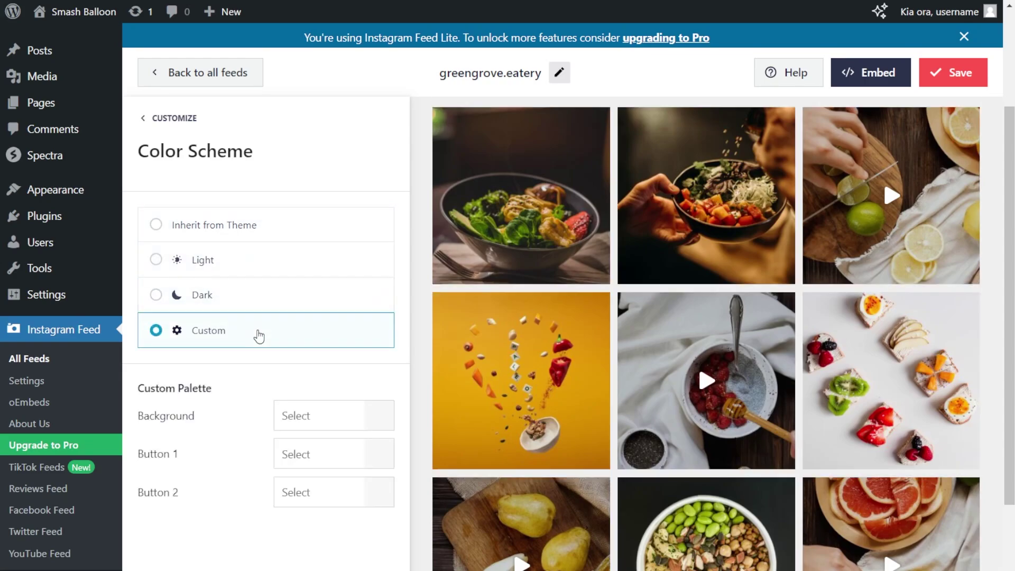
left_click(380, 418)
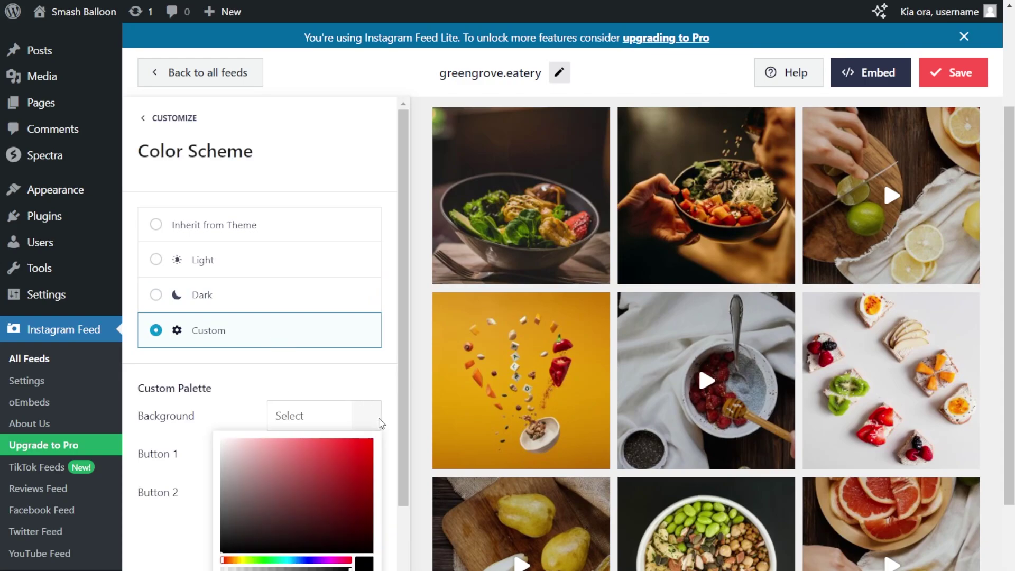
scroll(343, 481, "down", 2)
left_click(267, 553)
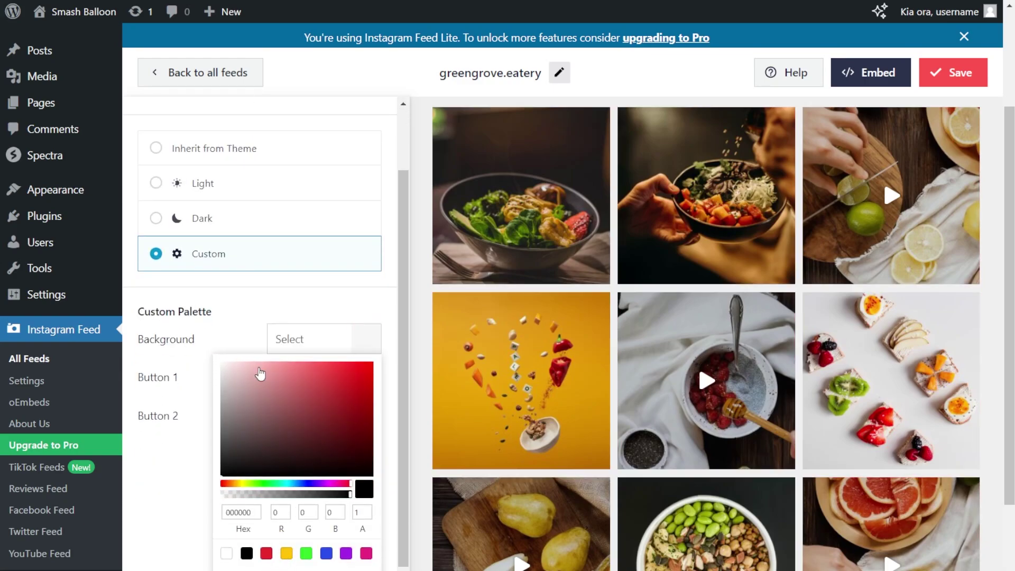
left_click(228, 154)
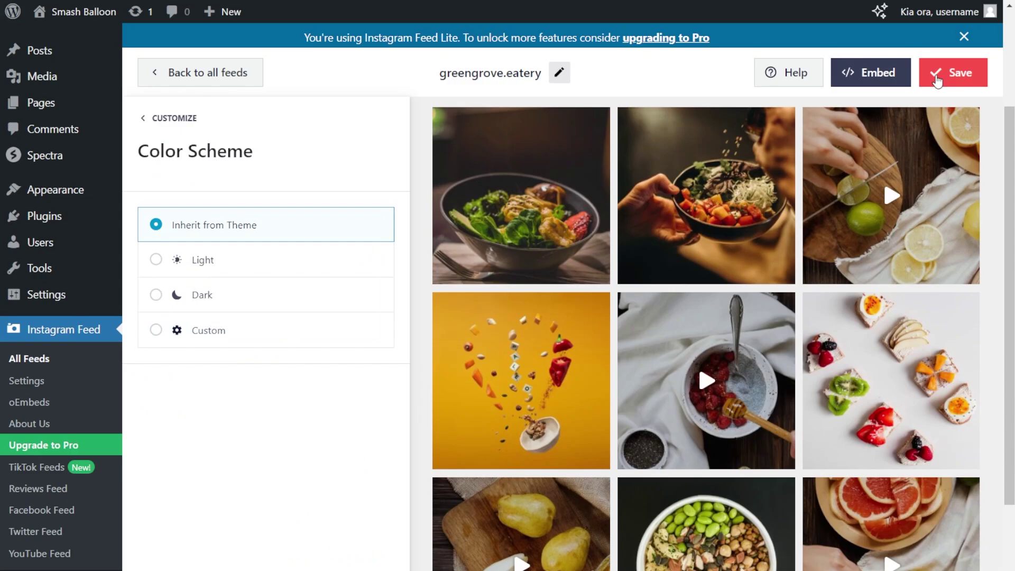
left_click(939, 79)
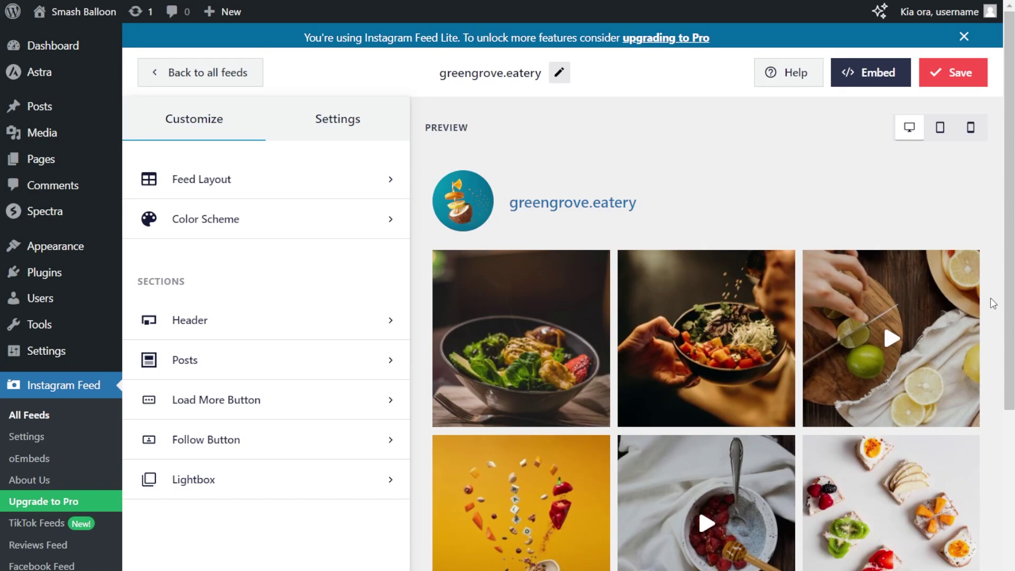
- Copy the feed's embed shortcode and add the feed to the Instagram page
left_click(878, 74)
left_click(828, 255)
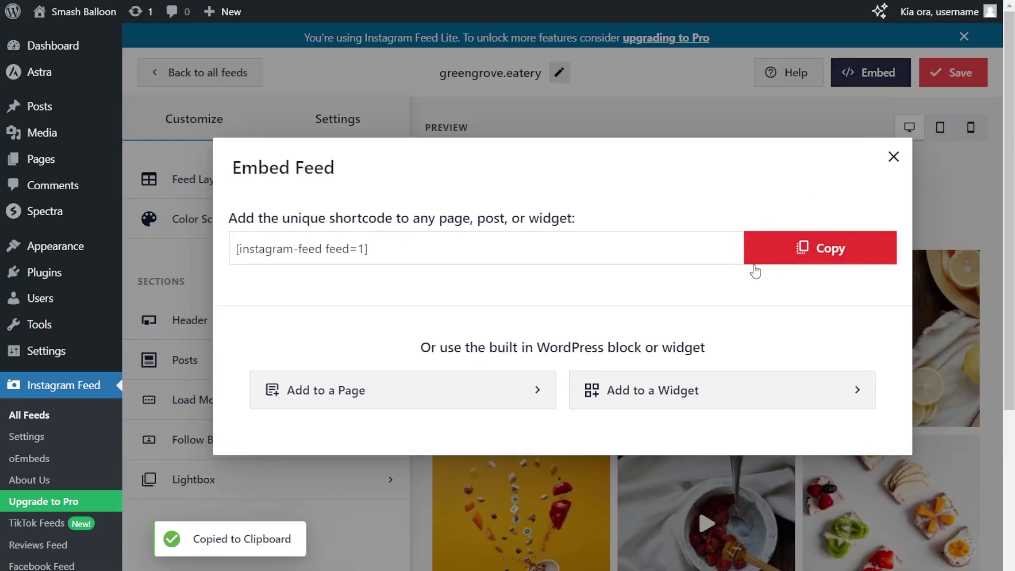
left_click(394, 395)
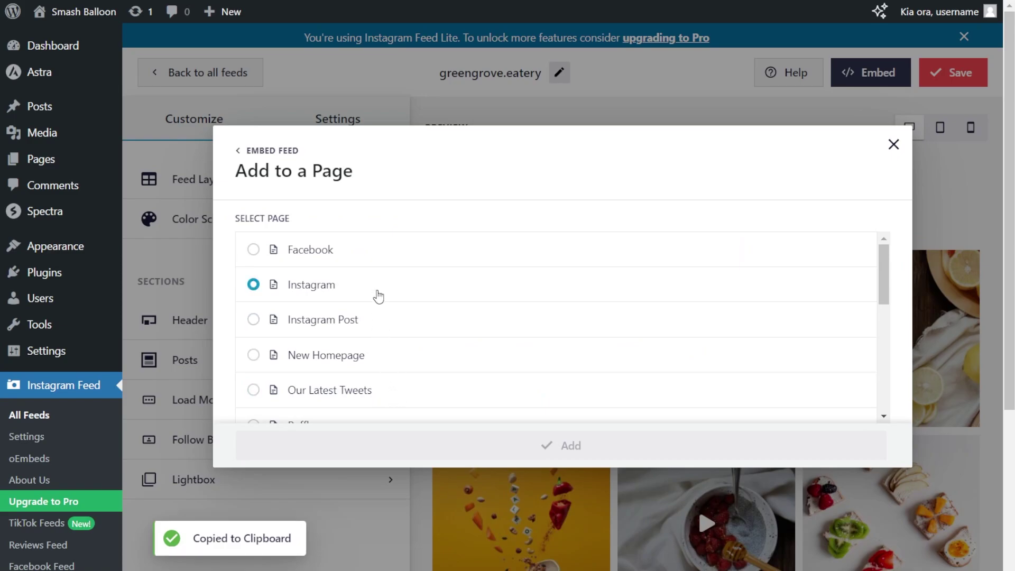
left_click(379, 295)
left_click(540, 446)
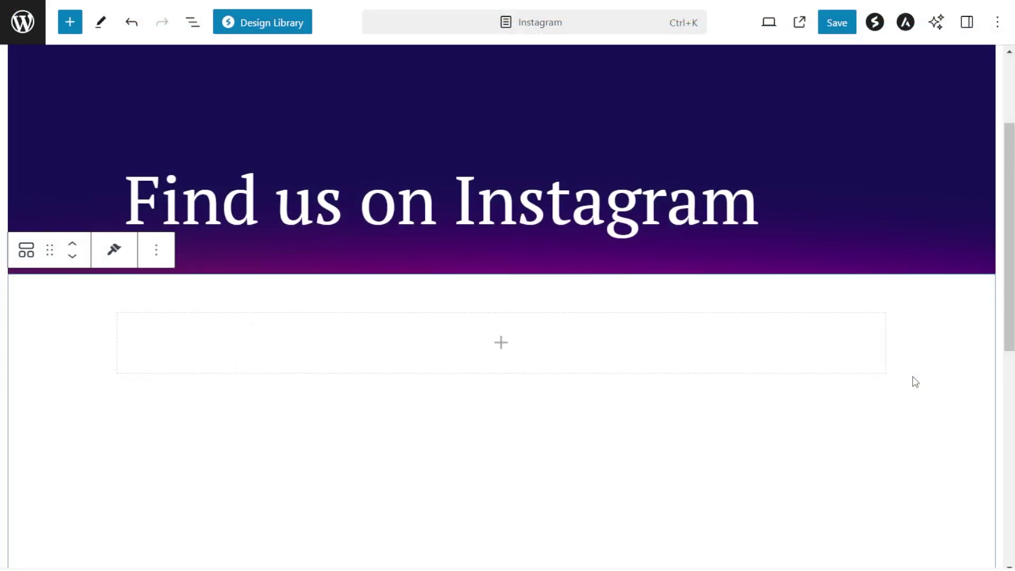
- Insert a Shortcode block with the pasted feed shortcode, then undo it
left_click(507, 344)
left_click(414, 464)
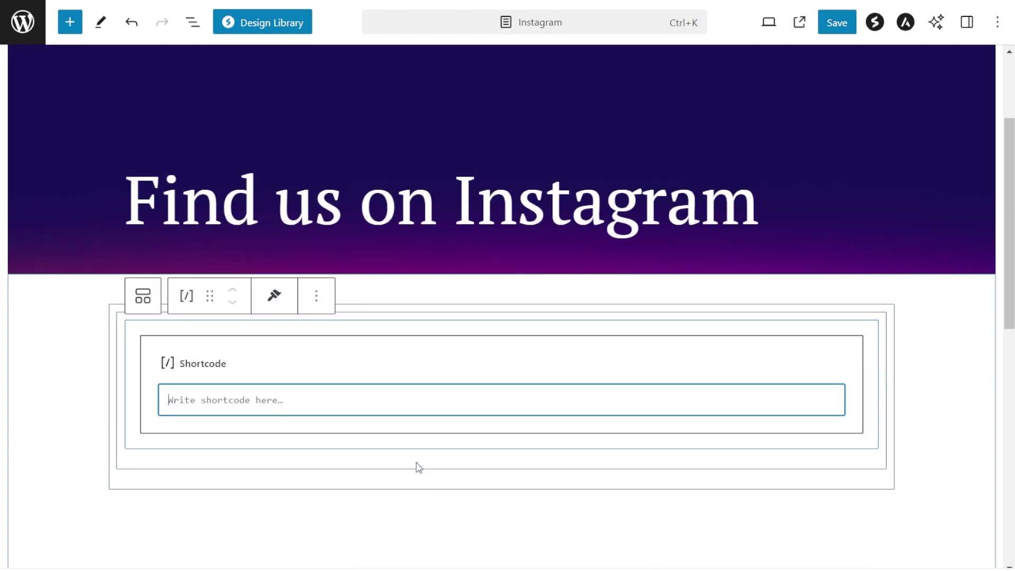
key("ctrl+v")
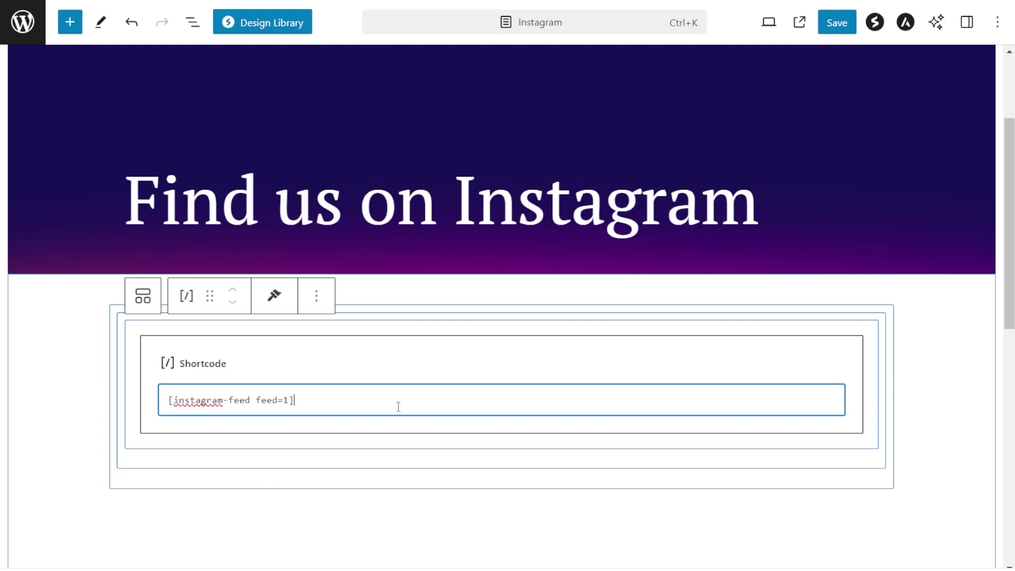
key("shift+alt+z")
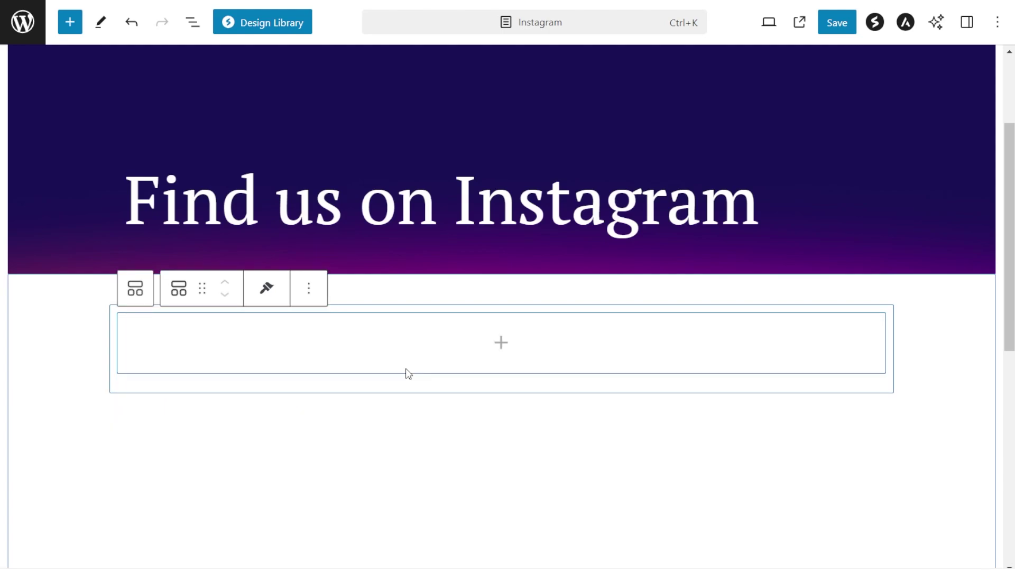
- Insert the Instagram Feed block instead and save the Instagram page
left_click(501, 345)
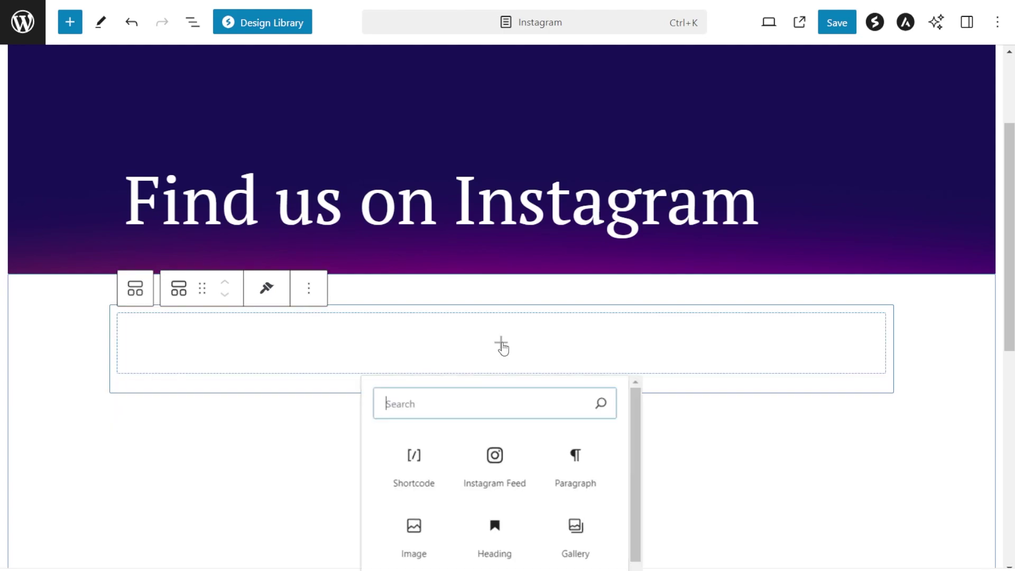
left_click(497, 467)
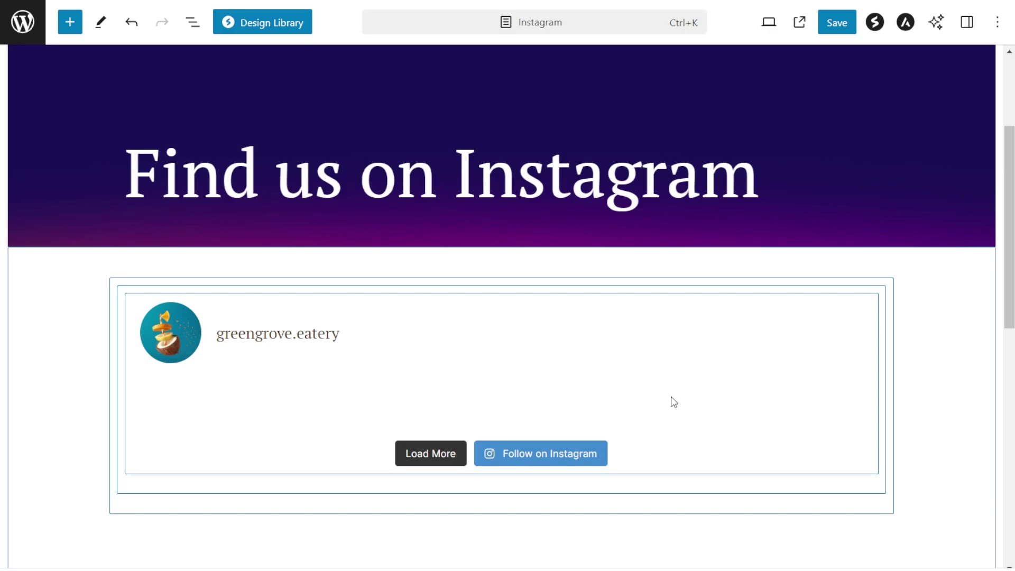
left_click(837, 23)
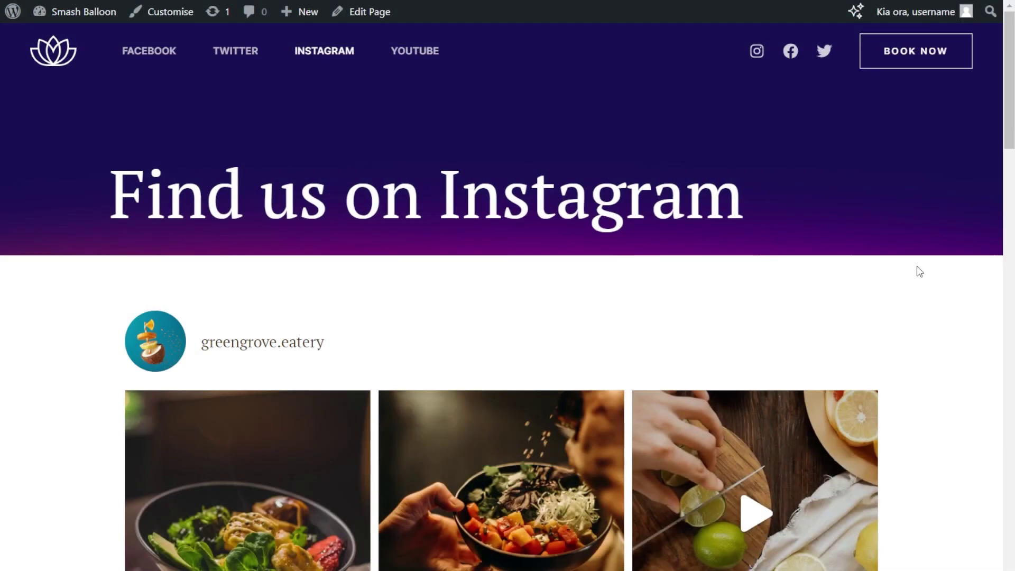
- Scroll through the live three-column feed and load more posts
scroll(919, 272, "down", 3)
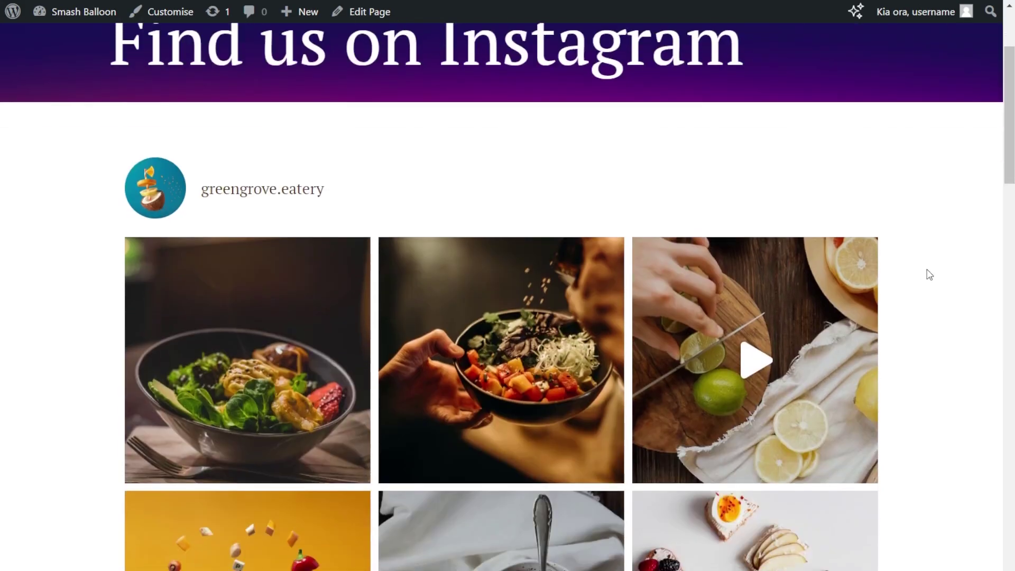
scroll(934, 275, "down", 2)
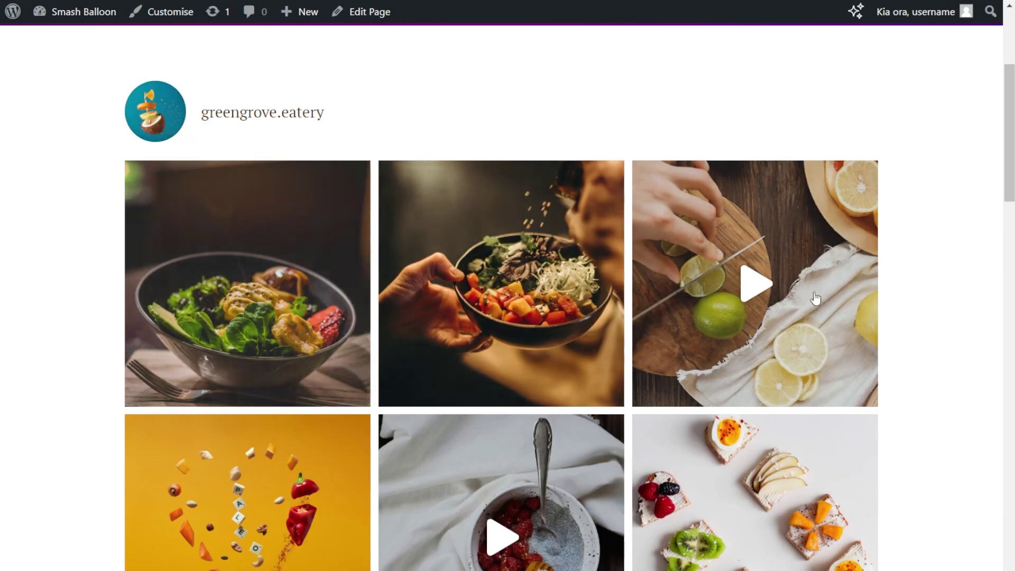
scroll(905, 342, "down", 9)
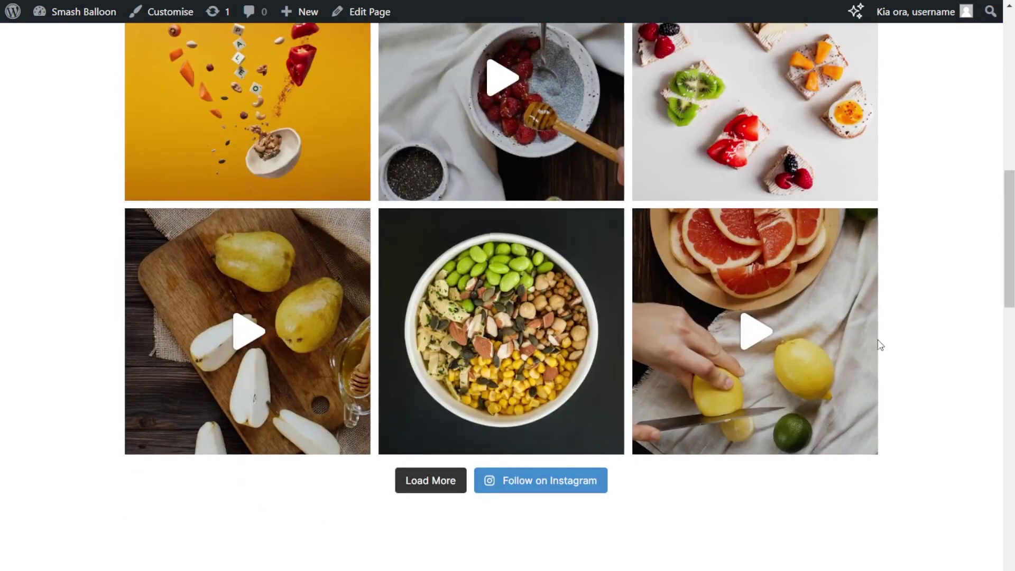
left_click(402, 493)
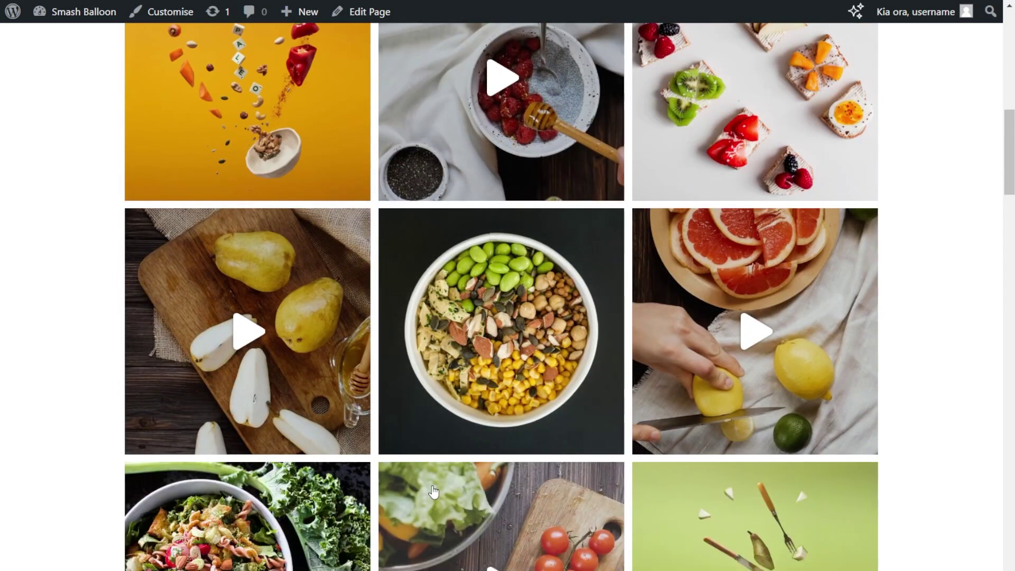
- Open the greengrove.eatery Instagram profile, then the second feed post 'Savor the blend'
scroll(904, 465, "down", 9)
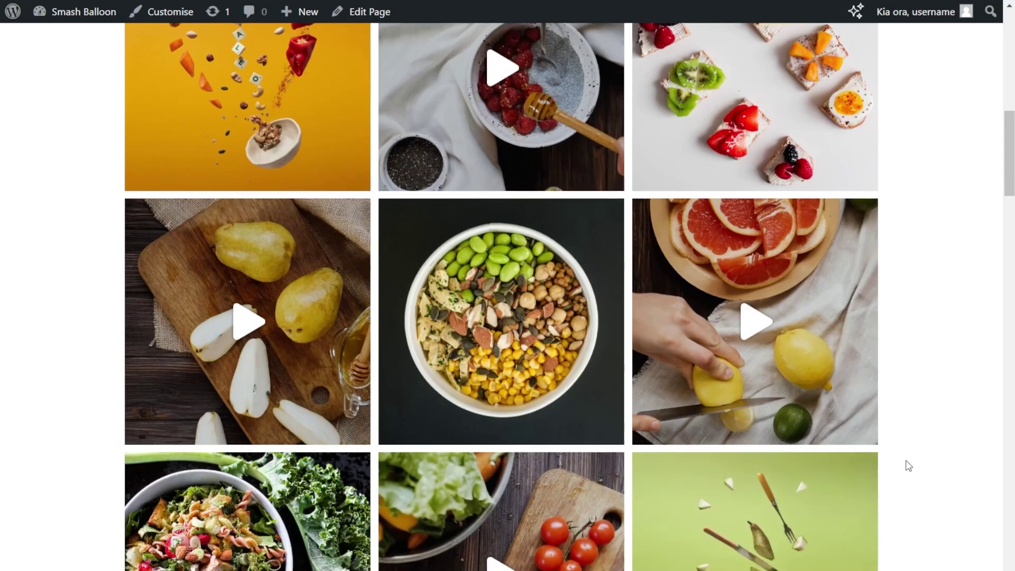
scroll(908, 460, "down", 20)
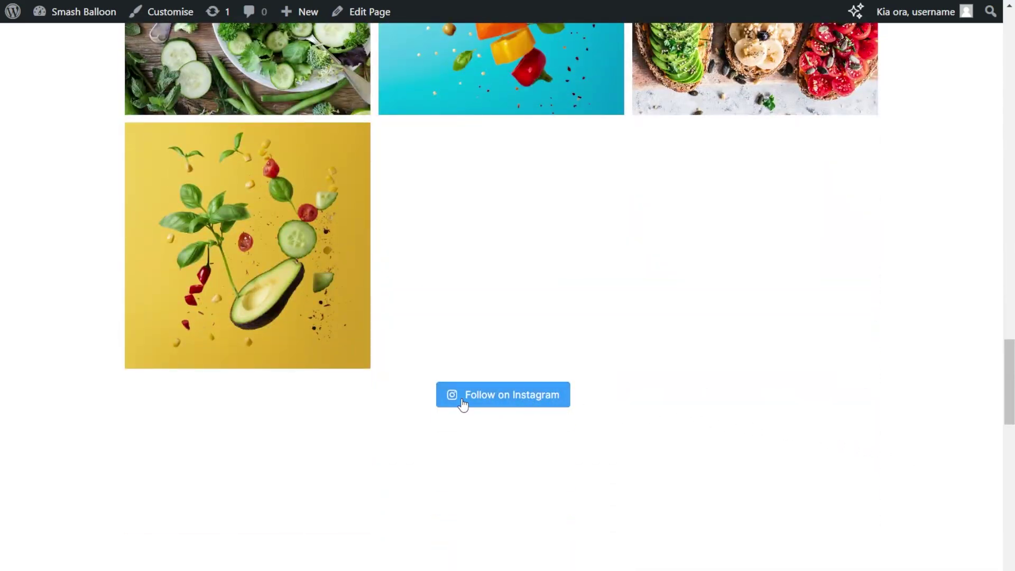
left_click(498, 401)
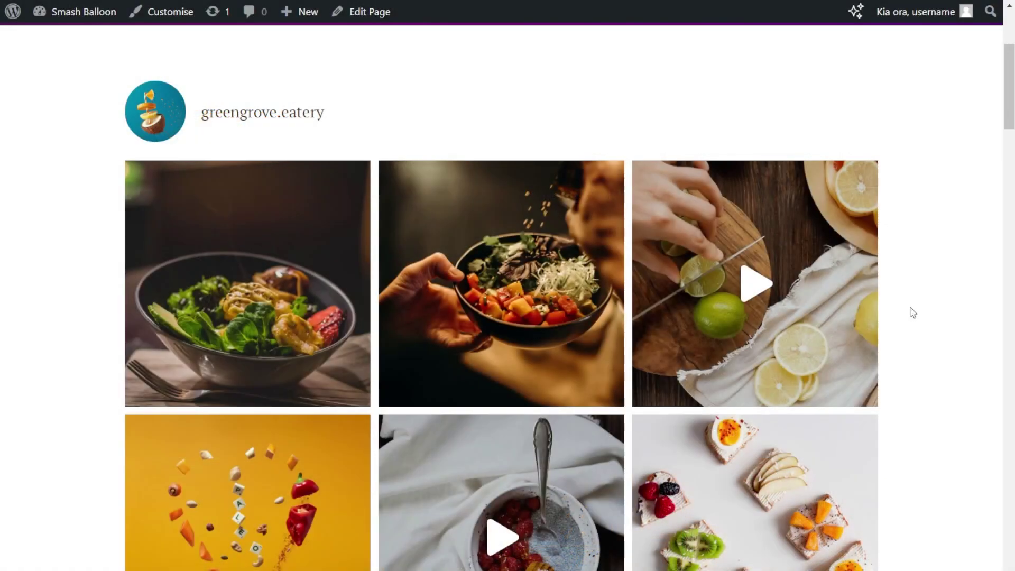
left_click(525, 319)
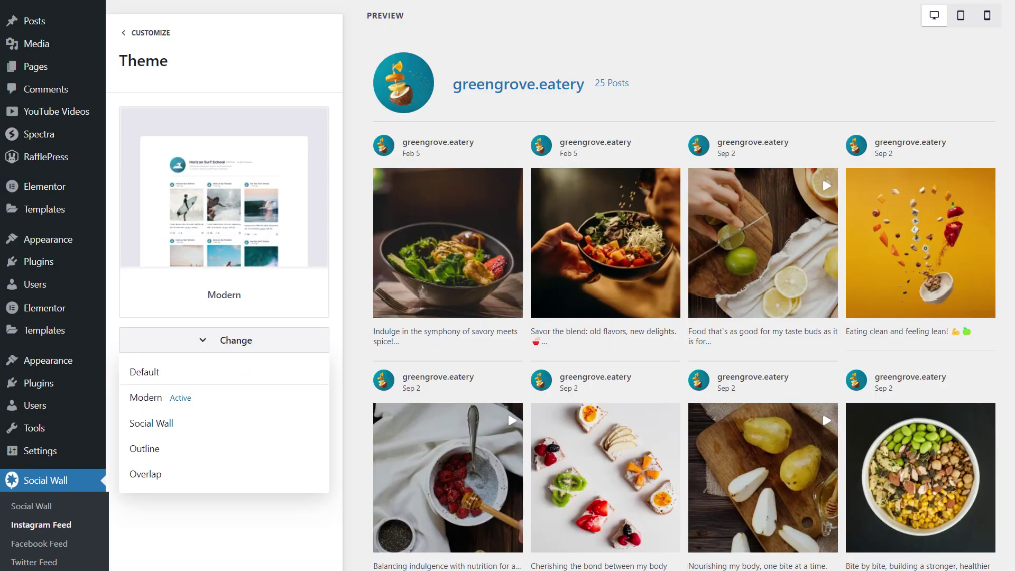
- Switch the theme to Social Wall, slide through the carousel, then try Masonry and Highlight layouts
left_click(151, 423)
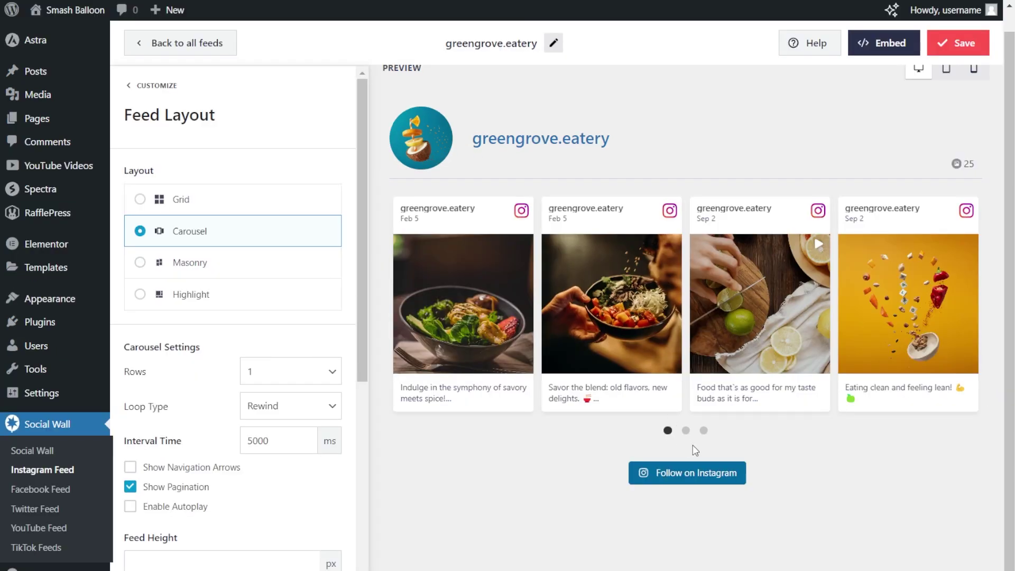
left_click(688, 431)
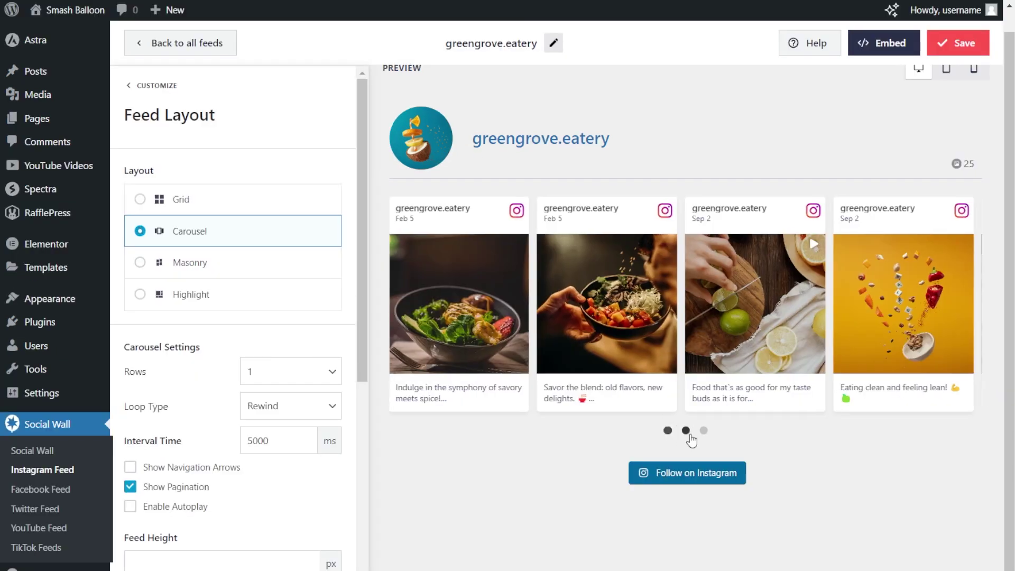
left_click(703, 431)
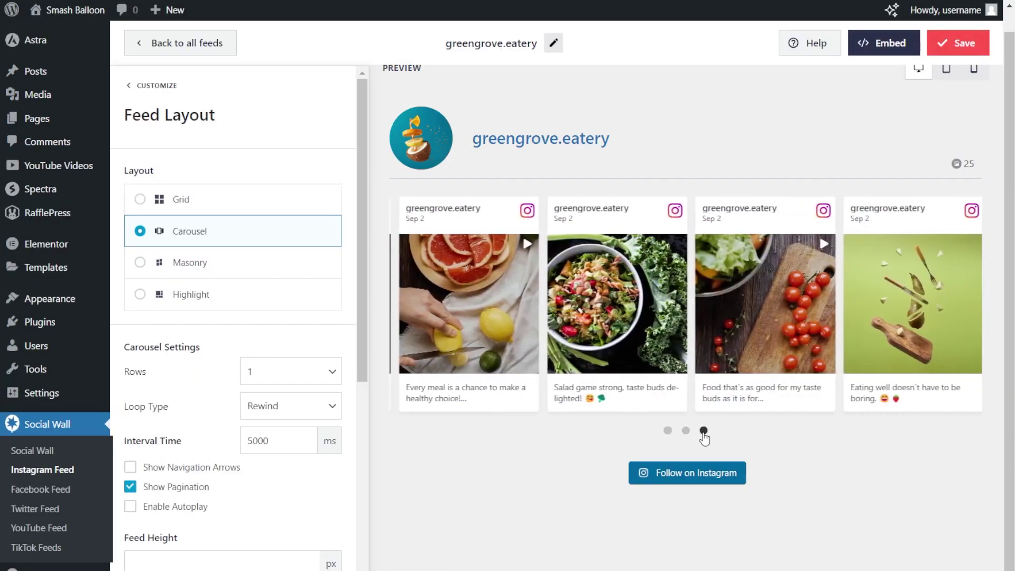
left_click(267, 263)
left_click(267, 298)
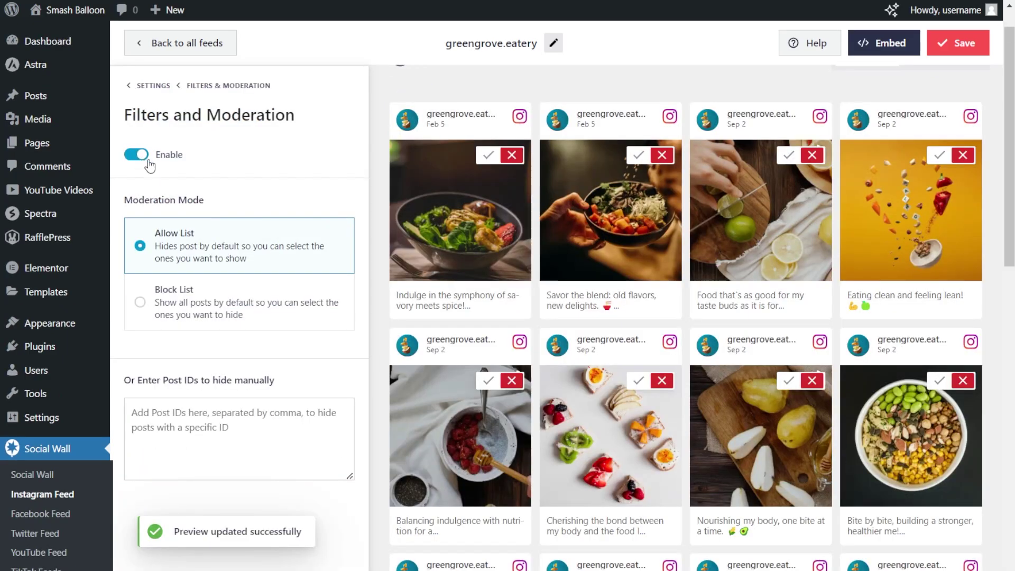
- Approve the first three posts in the Allow List moderation preview, marking them with green checks
left_click(488, 155)
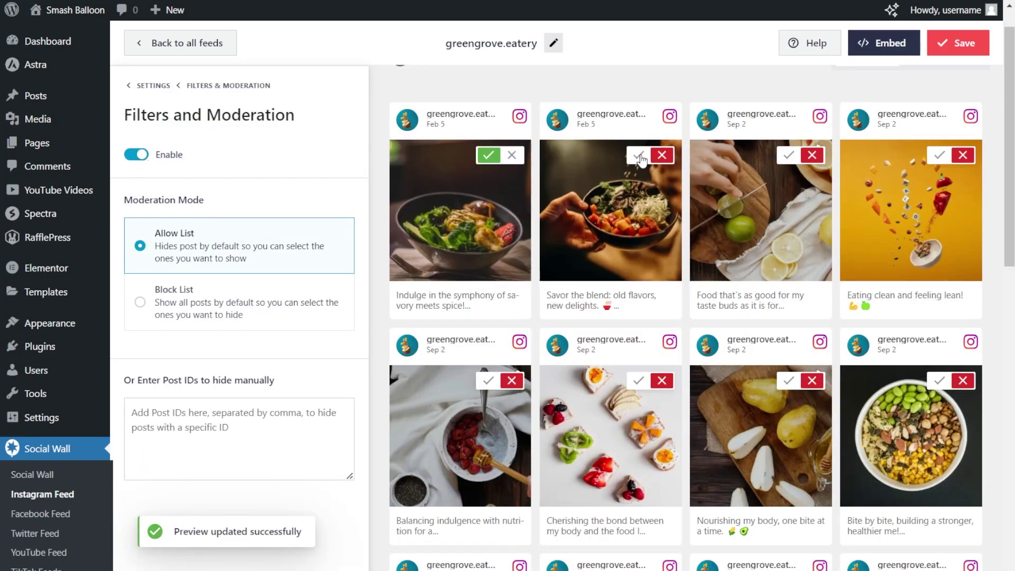
left_click(638, 154)
left_click(788, 155)
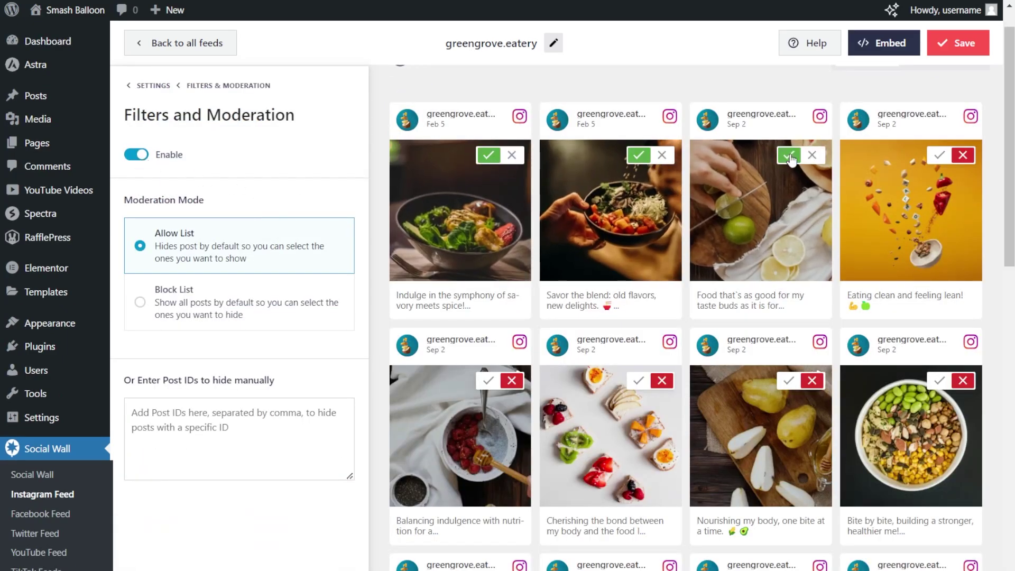